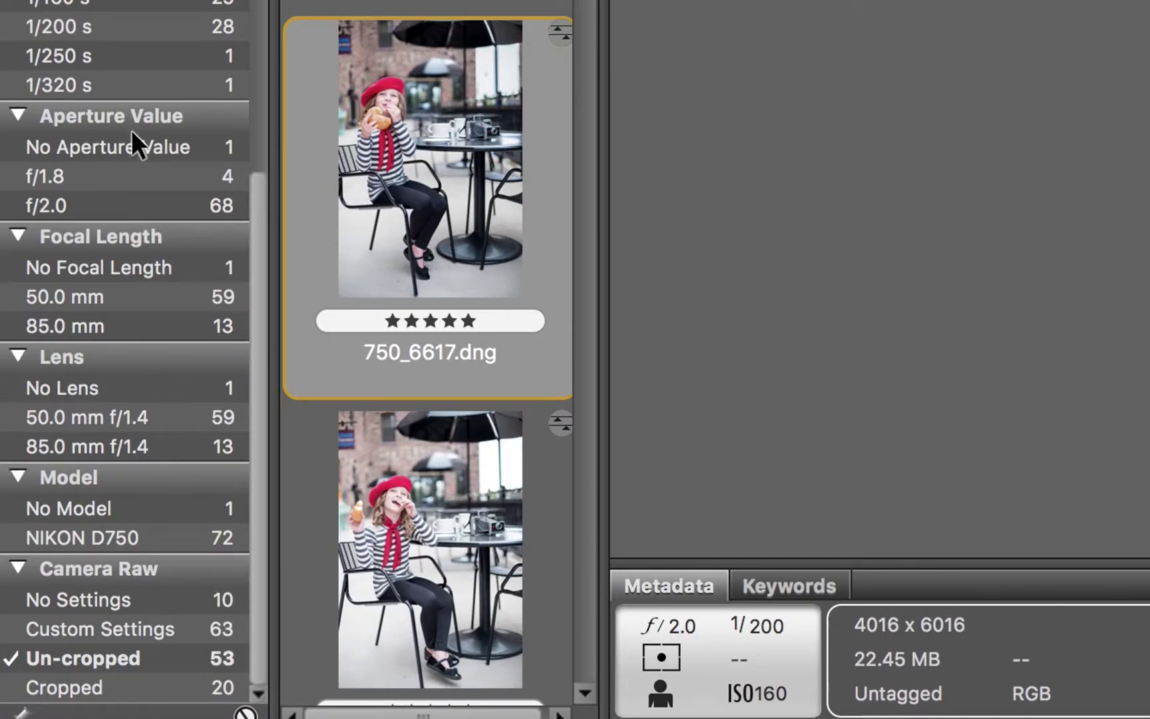
Open the photo 750_6617.dng in Camera Raw.
{"action": "scroll", "coordinate": [133, 133], "scroll_direction": "up", "scroll_amount": 10}
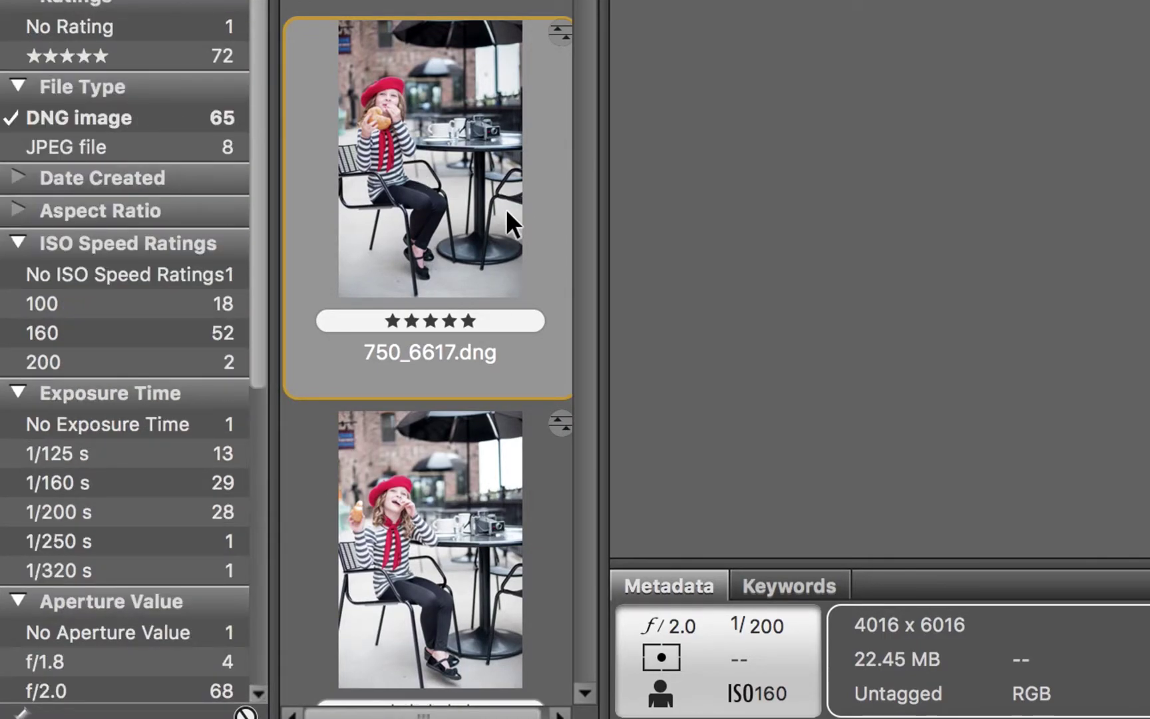
{"action": "right_click", "coordinate": [419, 147]}
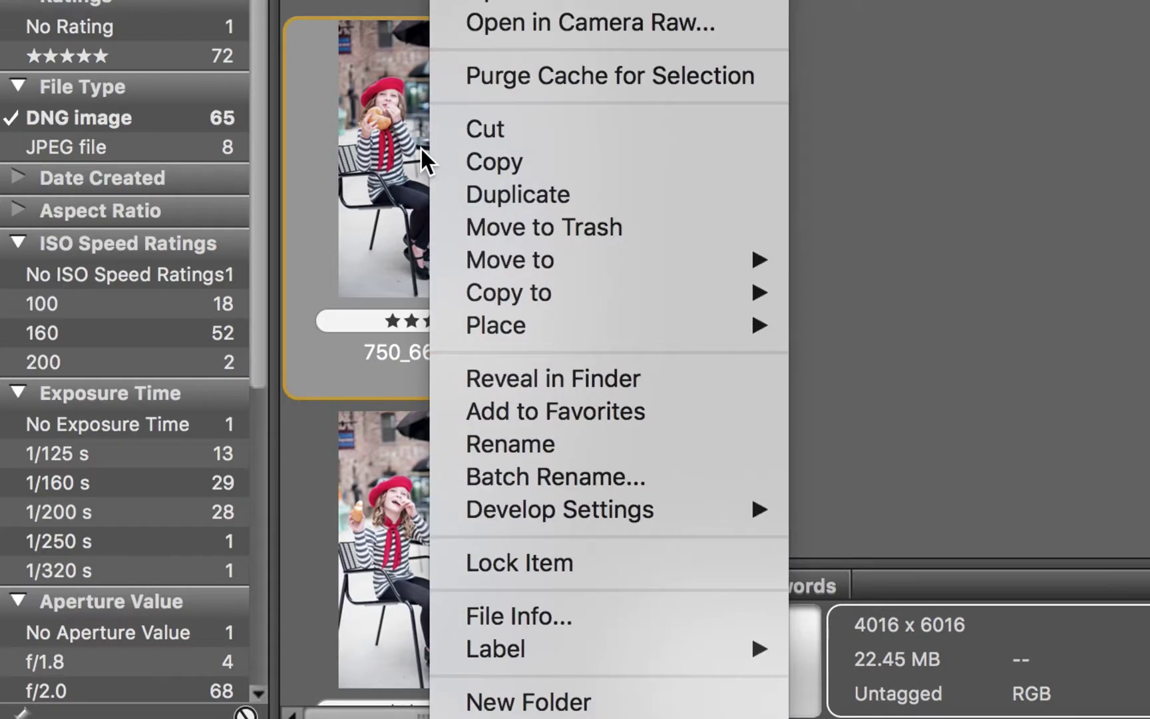
{"action": "left_click", "coordinate": [500, 26]}
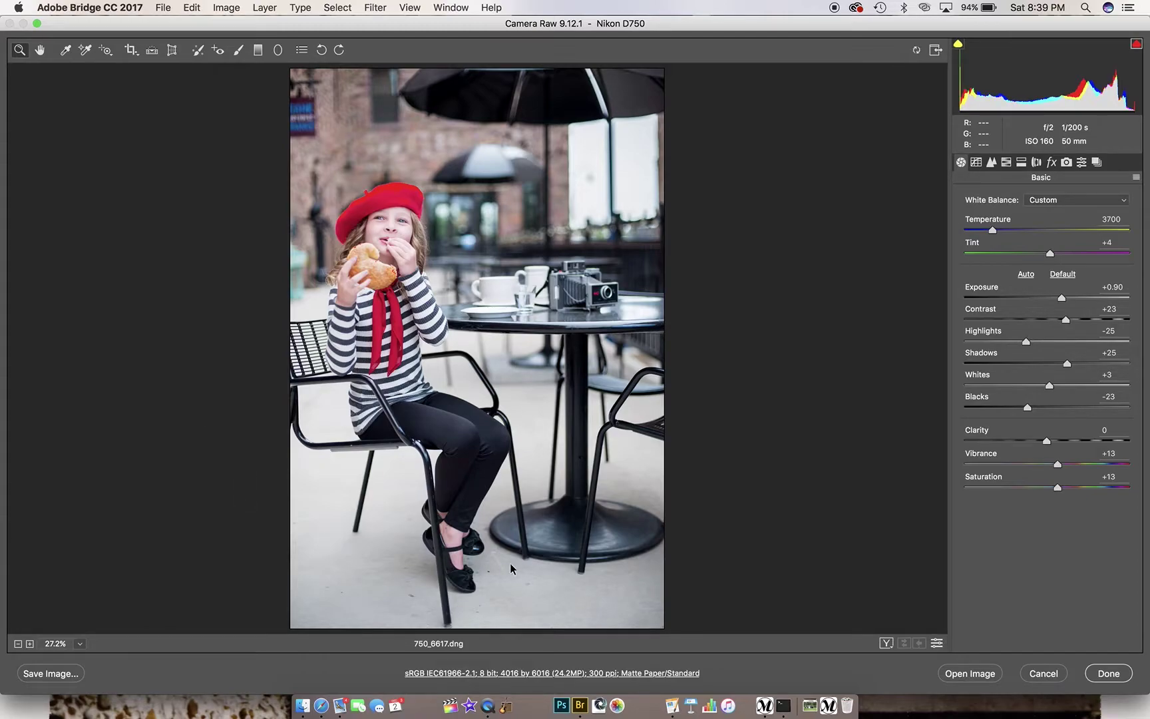
Set the output resolution to 300 pixels/inch in the Camera Raw workflow options.
{"action": "left_click", "coordinate": [553, 674]}
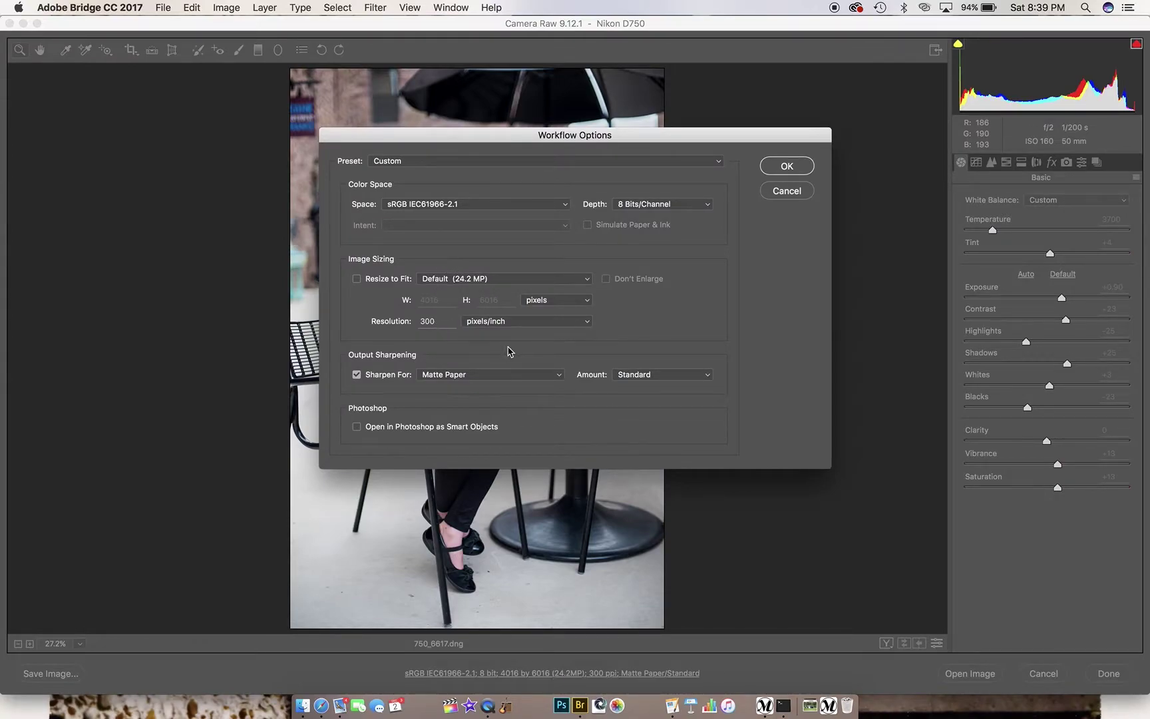
{"action": "double_click", "coordinate": [439, 322]}
{"action": "type", "text": "240"}
{"action": "key", "text": "BackSpace"}
{"action": "key", "text": "BackSpace"}
{"action": "key", "text": "BackSpace"}
{"action": "type", "text": "300"}
{"action": "left_click", "coordinate": [782, 171]}
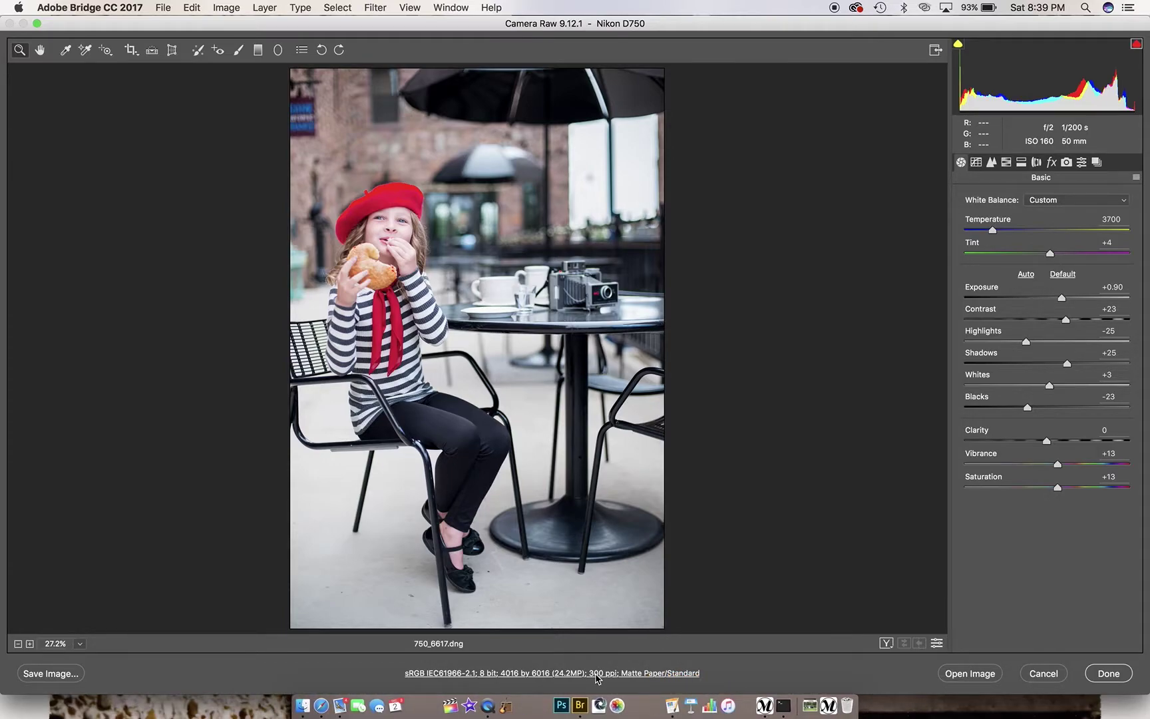
Switch to Pages and create a new blank document.
{"action": "left_click", "coordinate": [672, 705]}
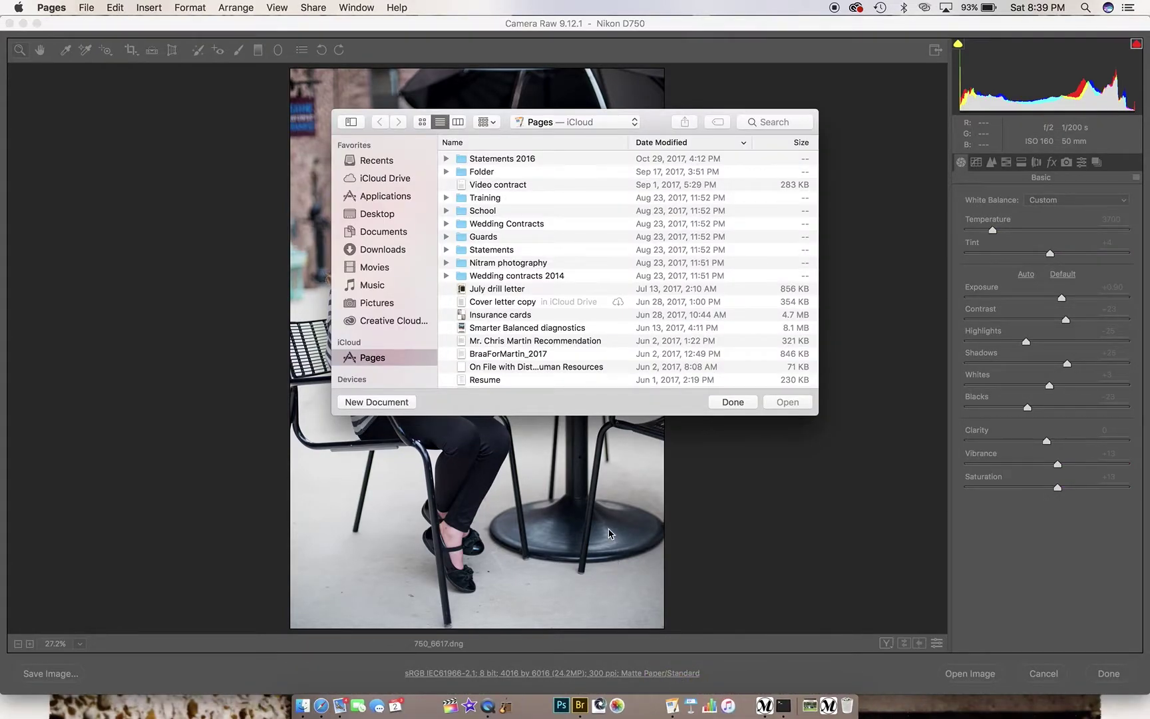
{"action": "left_click", "coordinate": [392, 403]}
{"action": "left_click", "coordinate": [420, 278]}
{"action": "double_click", "coordinate": [419, 277]}
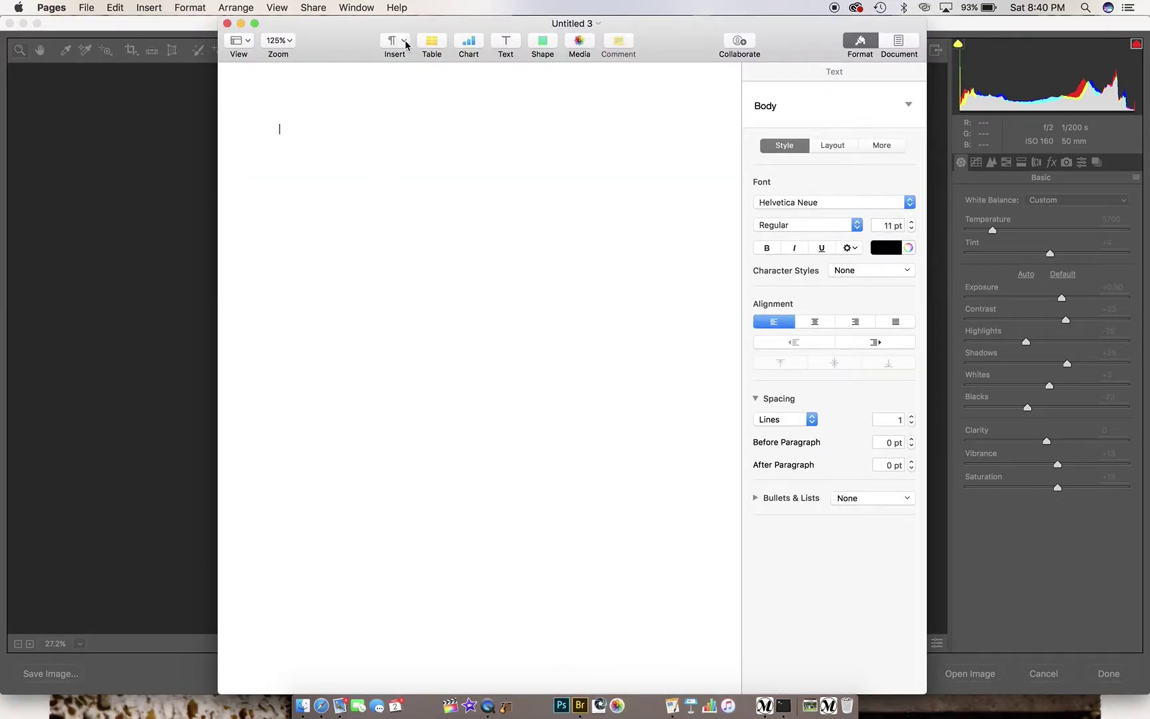
Insert a blue square near the head of the page and widen it into a landscape rectangle.
{"action": "left_click", "coordinate": [543, 42]}
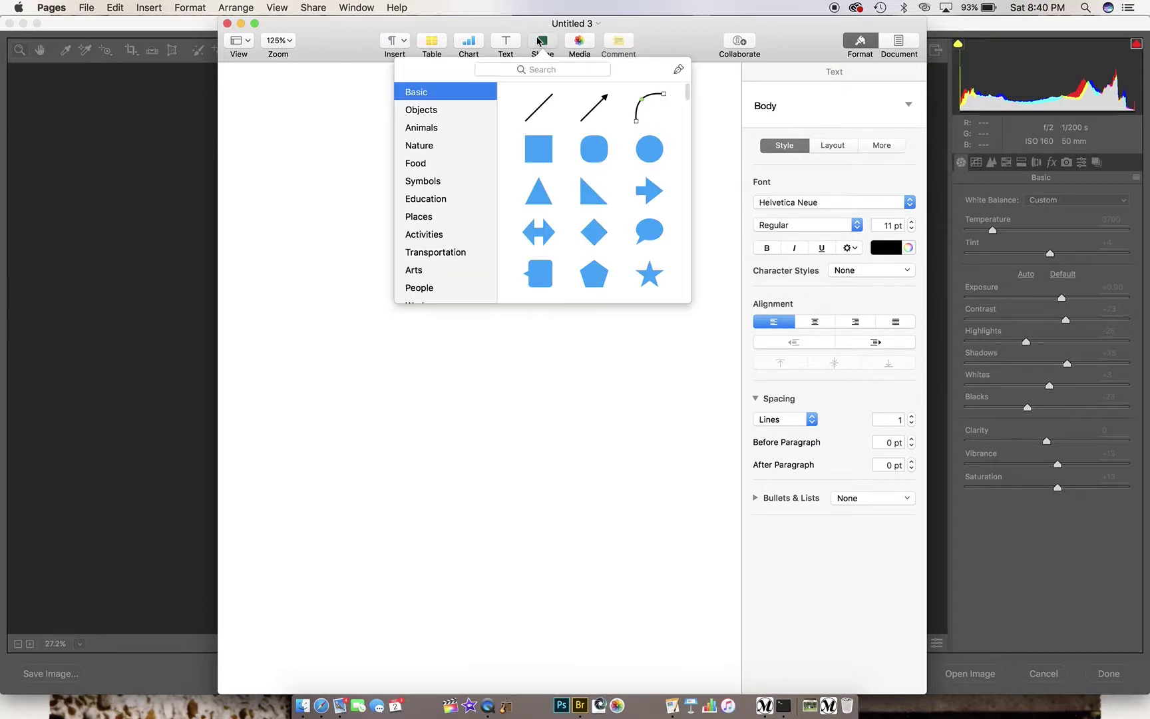
{"action": "left_click", "coordinate": [544, 145]}
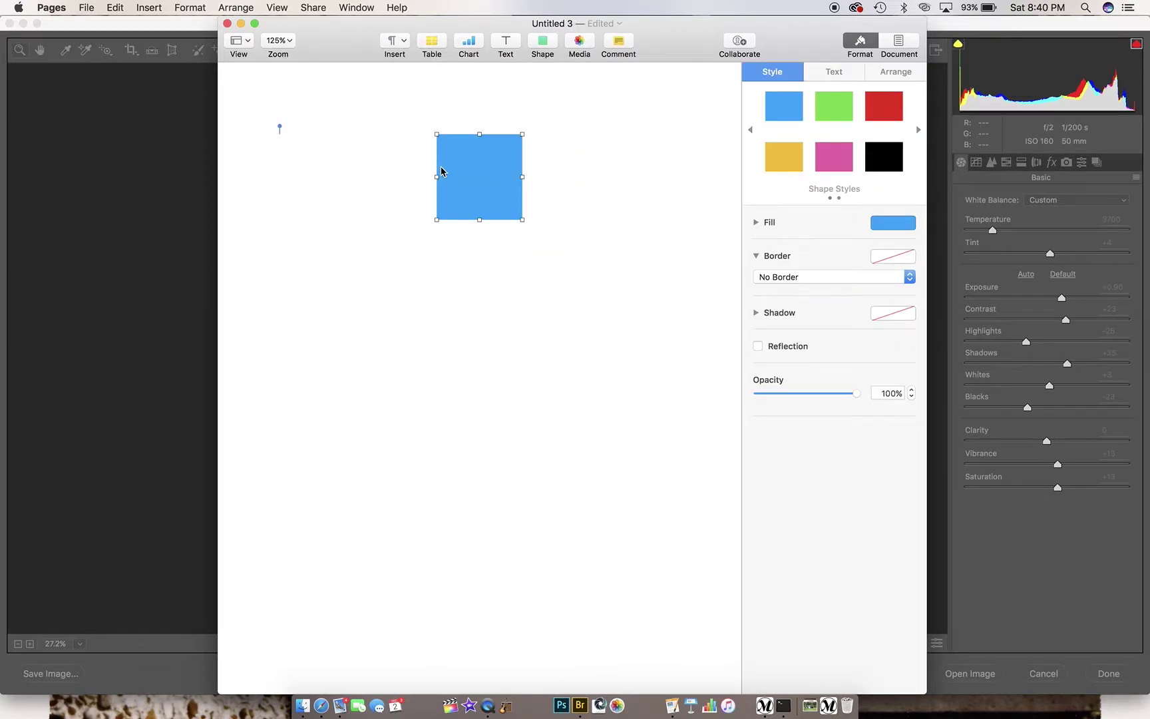
{"action": "left_click_drag", "start_coordinate": [436, 174], "coordinate": [380, 177]}
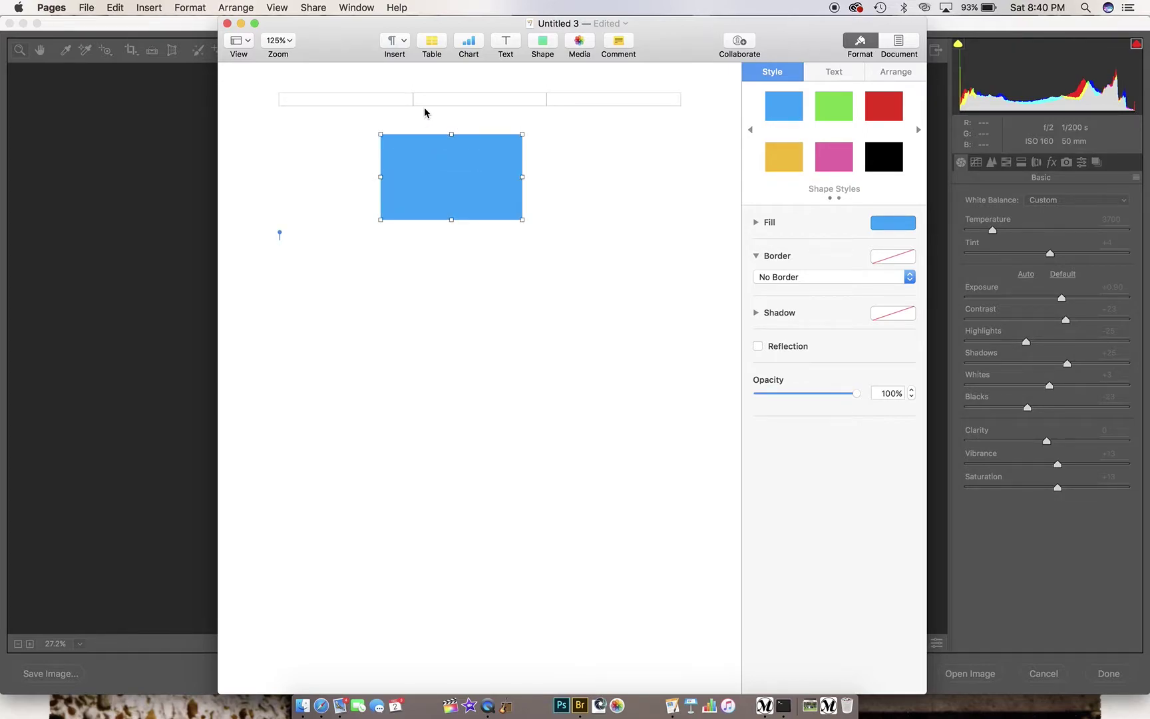
{"action": "left_click", "coordinate": [412, 121]}
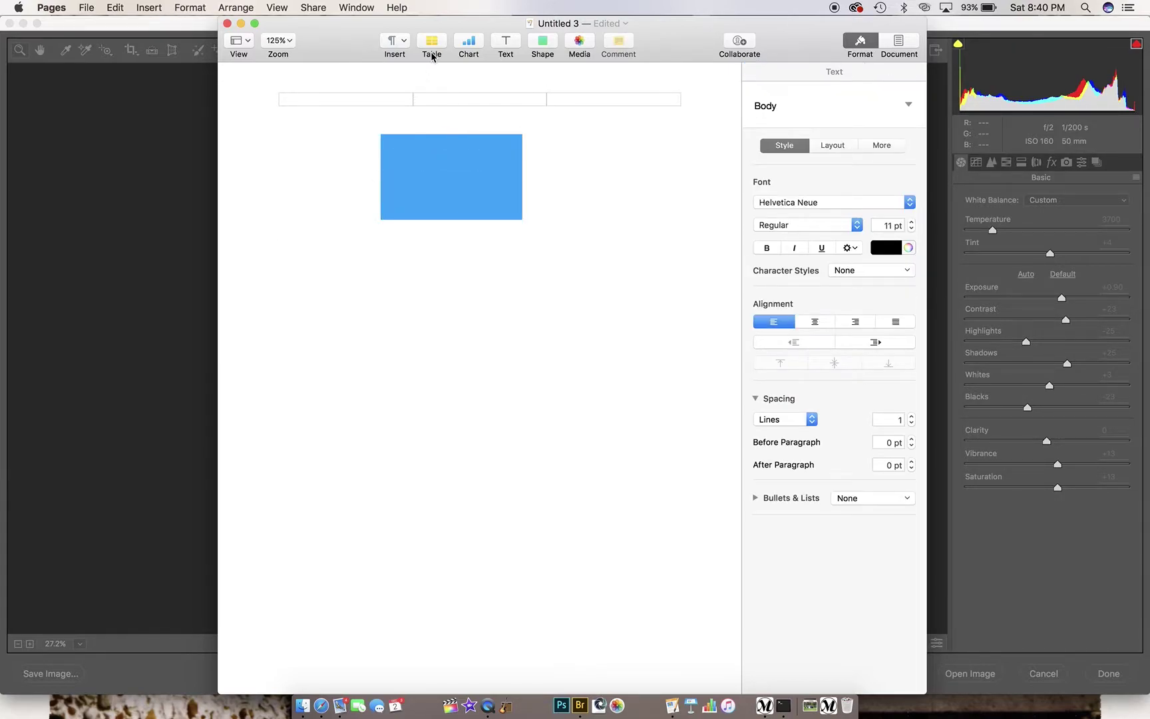
Add a text box reading 6000 and place it just above the blue rectangle as its width label.
{"action": "left_click", "coordinate": [506, 43]}
{"action": "left_click", "coordinate": [429, 257]}
{"action": "left_click", "coordinate": [404, 245]}
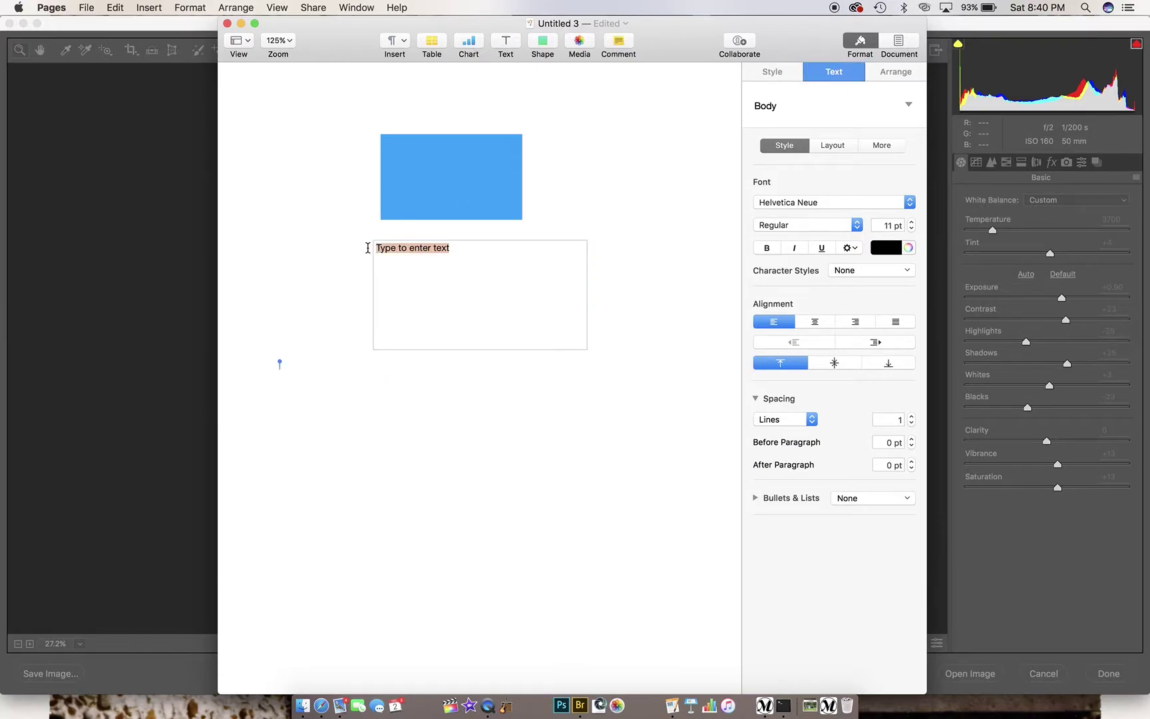
{"action": "type", "text": "6000"}
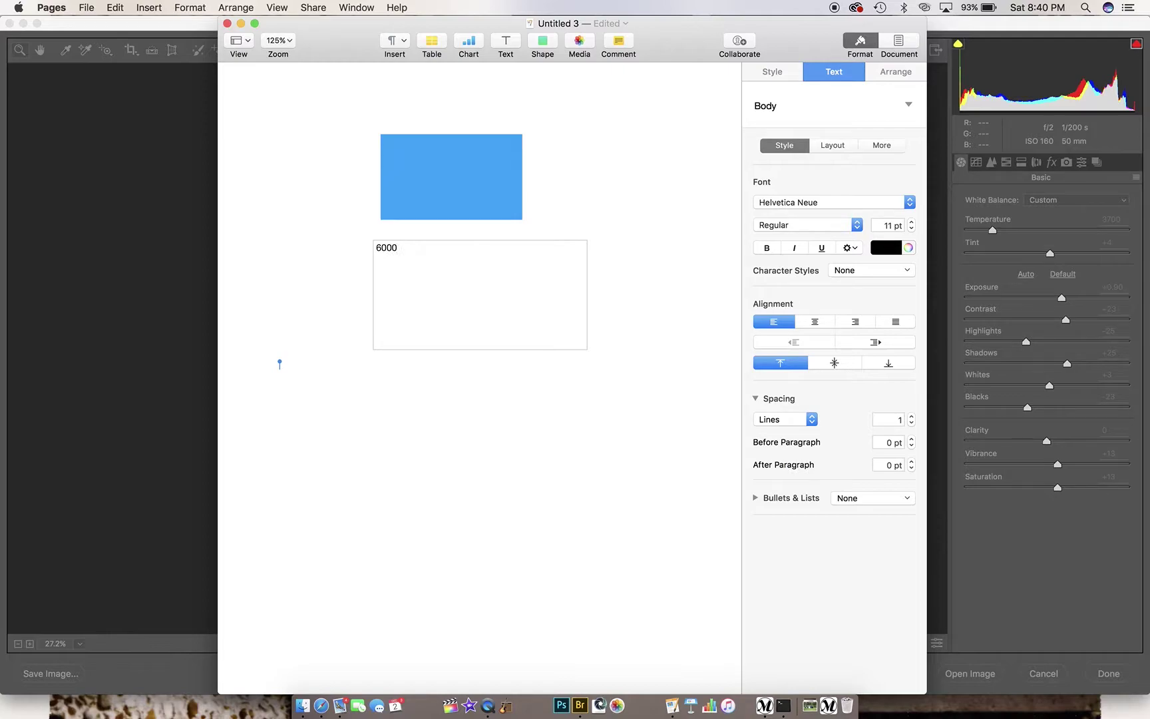
{"action": "left_click", "coordinate": [578, 343]}
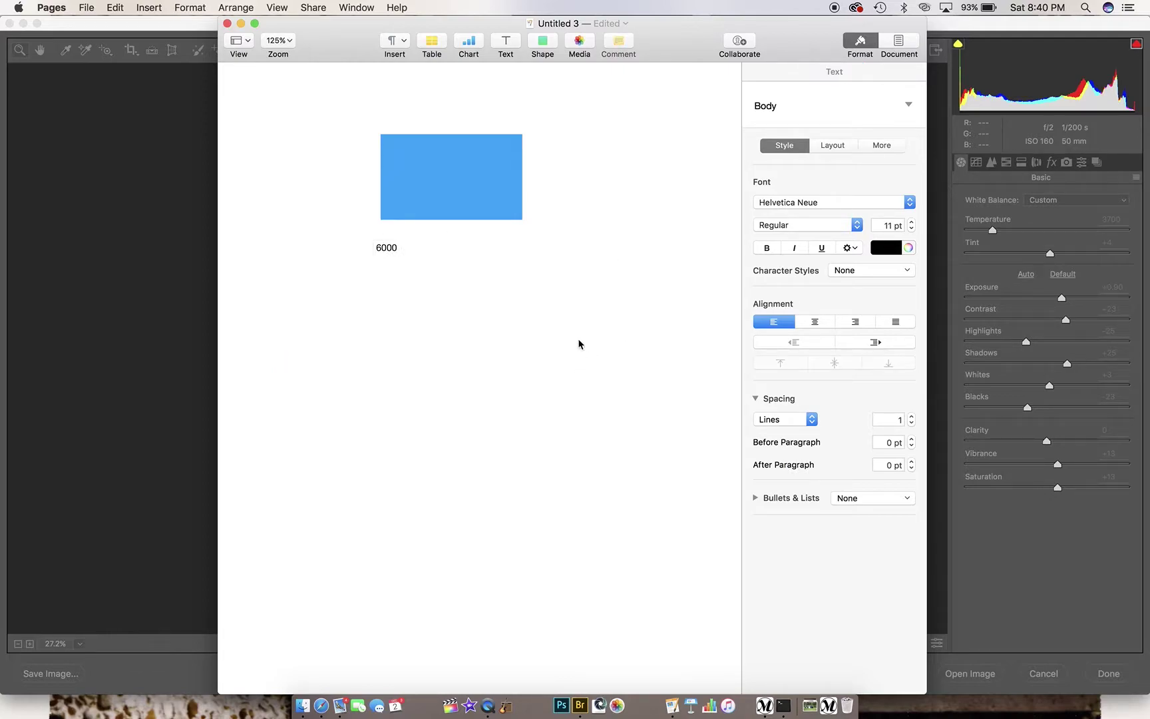
{"action": "left_click", "coordinate": [578, 338]}
{"action": "left_click_drag", "start_coordinate": [587, 347], "coordinate": [468, 126]}
{"action": "left_click", "coordinate": [565, 150]}
Add a text box reading 4000 and place it beside the rectangle's left edge as its height label.
{"action": "left_click", "coordinate": [504, 44]}
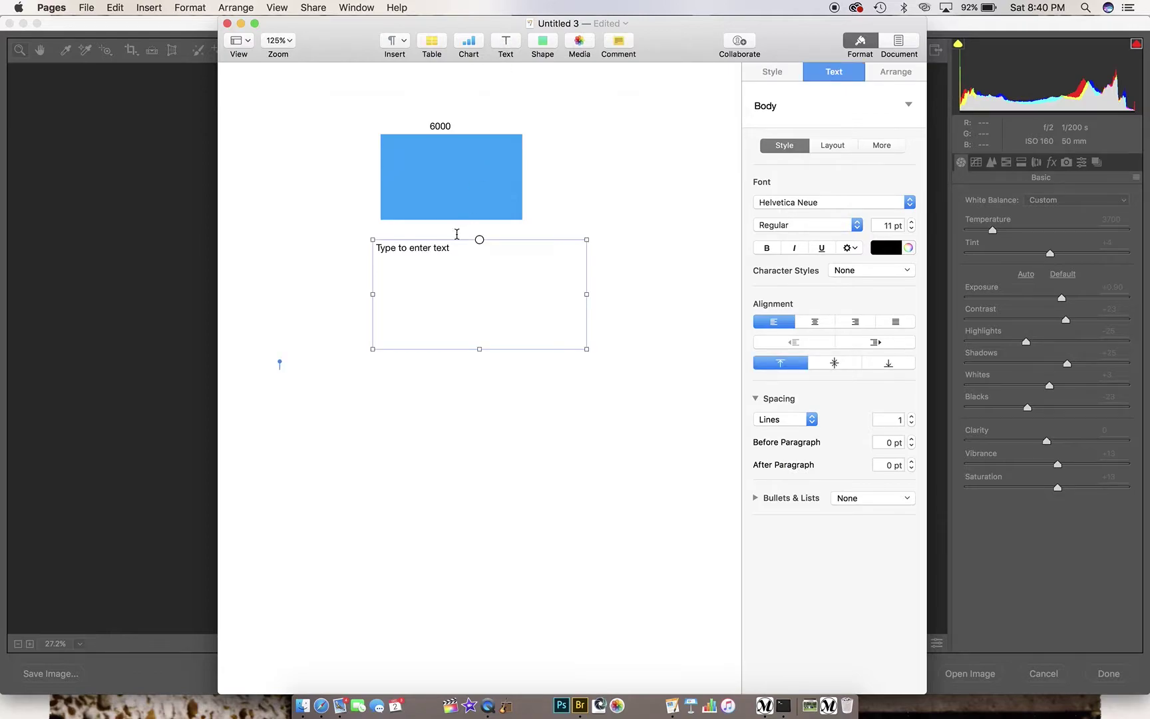
{"action": "left_click", "coordinate": [437, 282]}
{"action": "key", "text": "super+a"}
{"action": "key", "text": "BackSpace"}
{"action": "type", "text": "4000"}
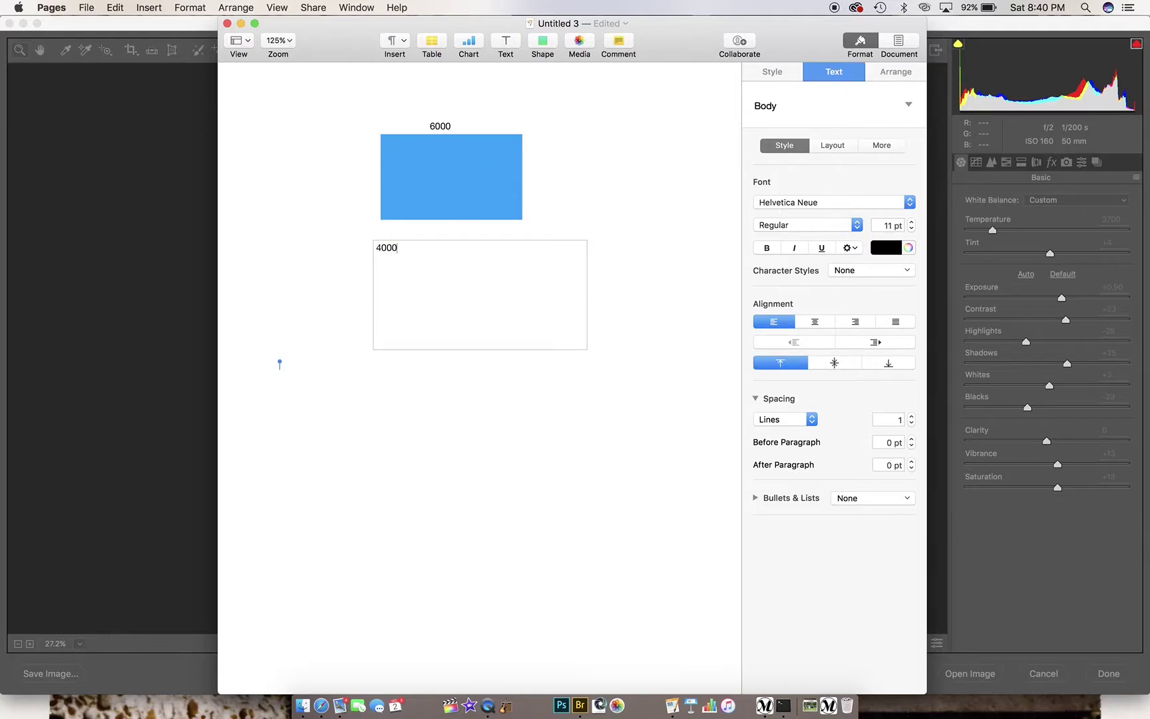
{"action": "left_click", "coordinate": [589, 372]}
{"action": "left_click", "coordinate": [577, 340]}
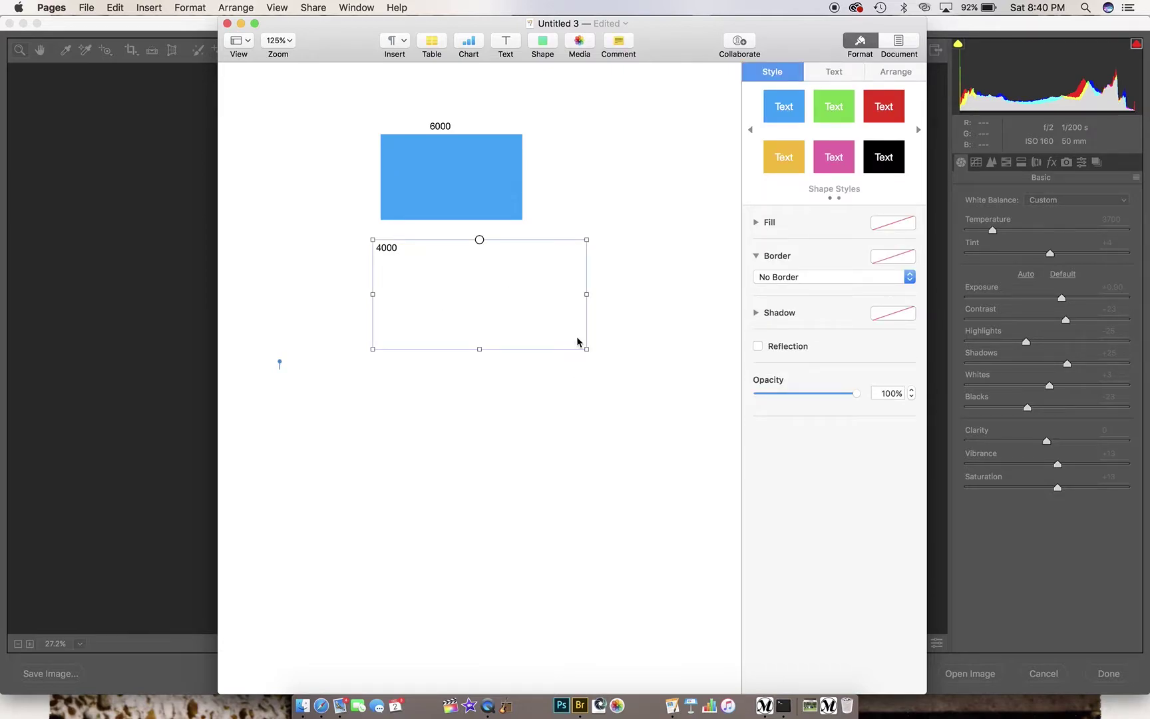
{"action": "left_click_drag", "start_coordinate": [583, 347], "coordinate": [374, 178]}
{"action": "left_click", "coordinate": [401, 240]}
{"action": "left_click", "coordinate": [425, 255]}
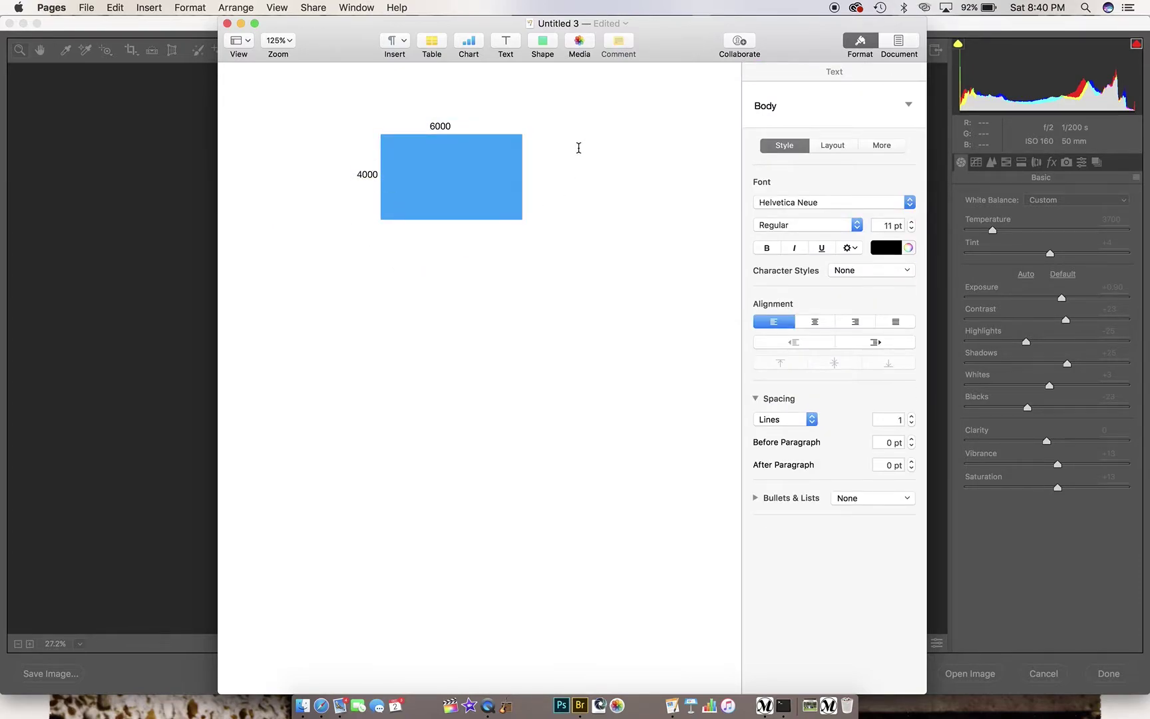
Write the width calculation 6000/300 below the rectangle, with the answer 20” on a separate line beneath it.
{"action": "key", "text": "Return"}
{"action": "key", "text": "Return"}
{"action": "key", "text": "Return"}
{"action": "left_click_drag", "start_coordinate": [368, 208], "coordinate": [366, 171]}
{"action": "left_click", "coordinate": [328, 249]}
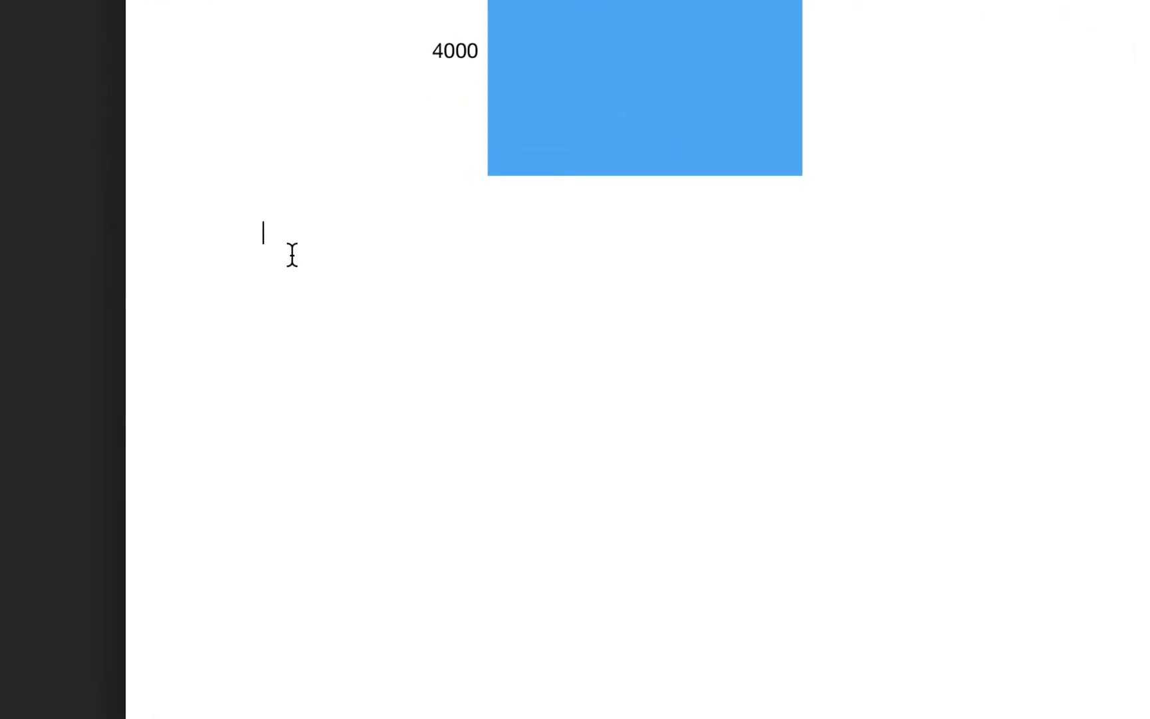
{"action": "type", "text": "6000/300"}
{"action": "key", "text": "Return"}
{"action": "key", "text": "Return"}
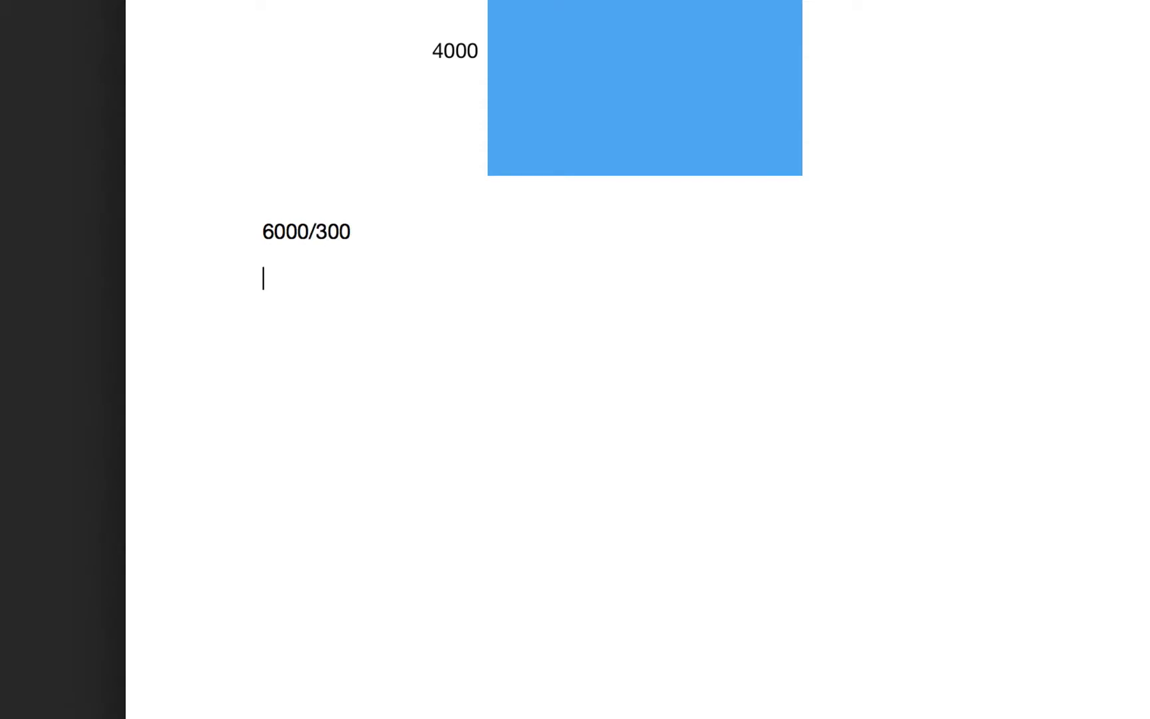
{"action": "type", "text": "20"}
{"action": "type", "text": "\""}
Write the height calculation 4000/300 below the 20” line and add its answer, 13.3”.
{"action": "key", "text": "Return"}
{"action": "key", "text": "Return"}
{"action": "type", "text": "40/300"}
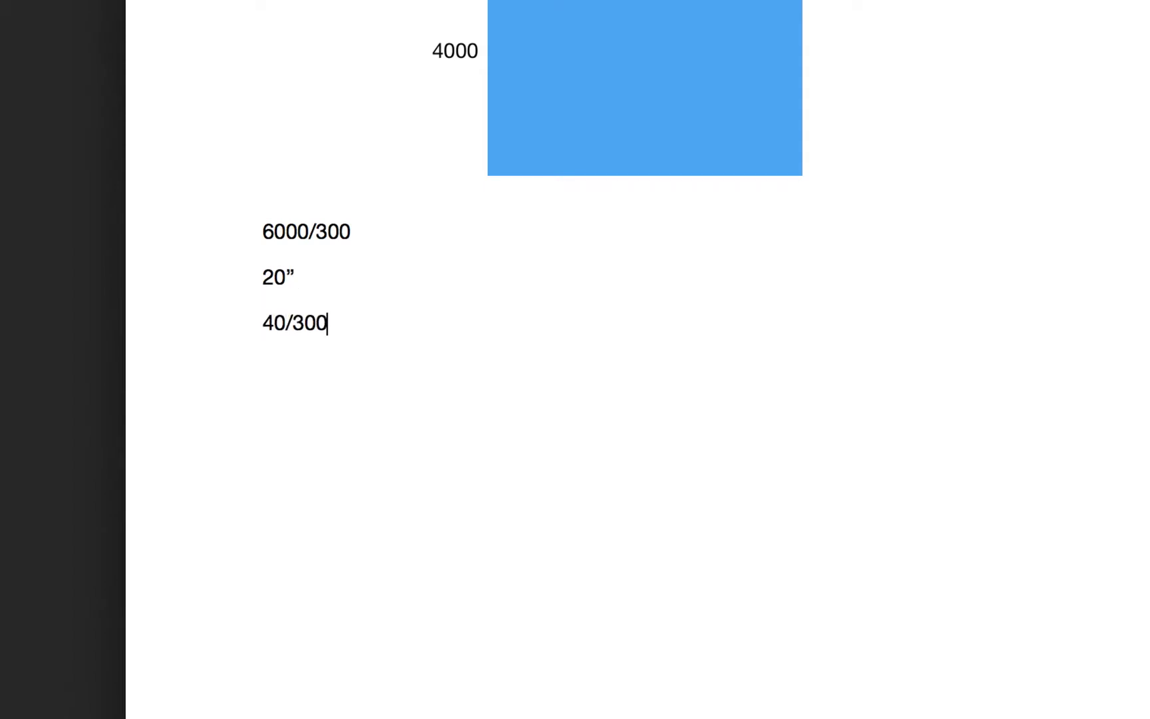
{"action": "left_click", "coordinate": [285, 322]}
{"action": "type", "text": "00"}
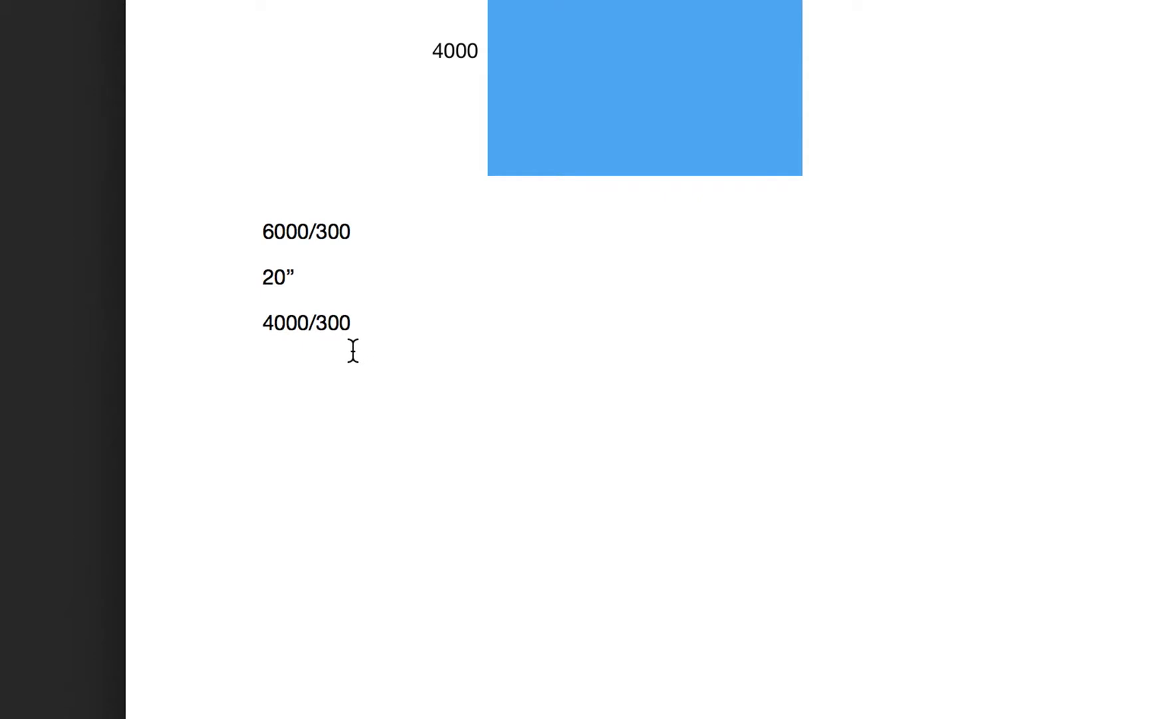
{"action": "left_click", "coordinate": [372, 347]}
{"action": "type", "text": "13"}
{"action": "type", "text": ".3"}
{"action": "type", "text": "\""}
{"action": "left_click", "coordinate": [367, 324]}
{"action": "key", "text": "Return"}
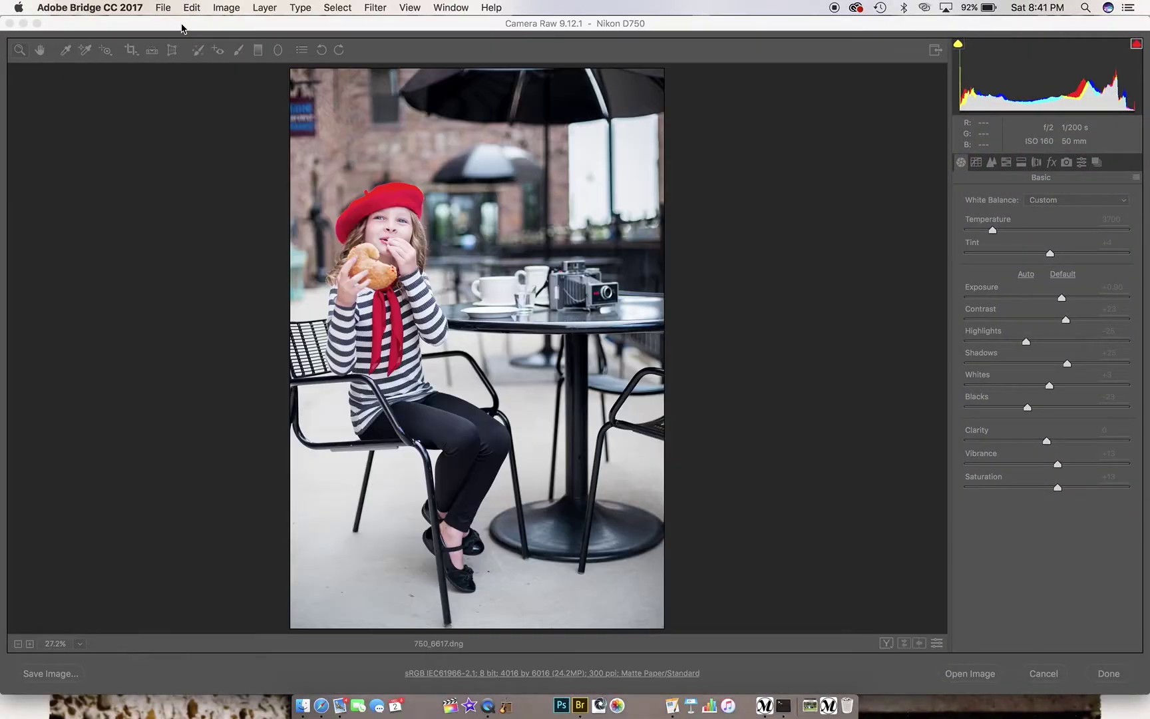
Return to Camera Raw, accept a custom crop ratio of 3 to 4, and open the photo in Photoshop.
{"action": "left_click", "coordinate": [187, 26]}
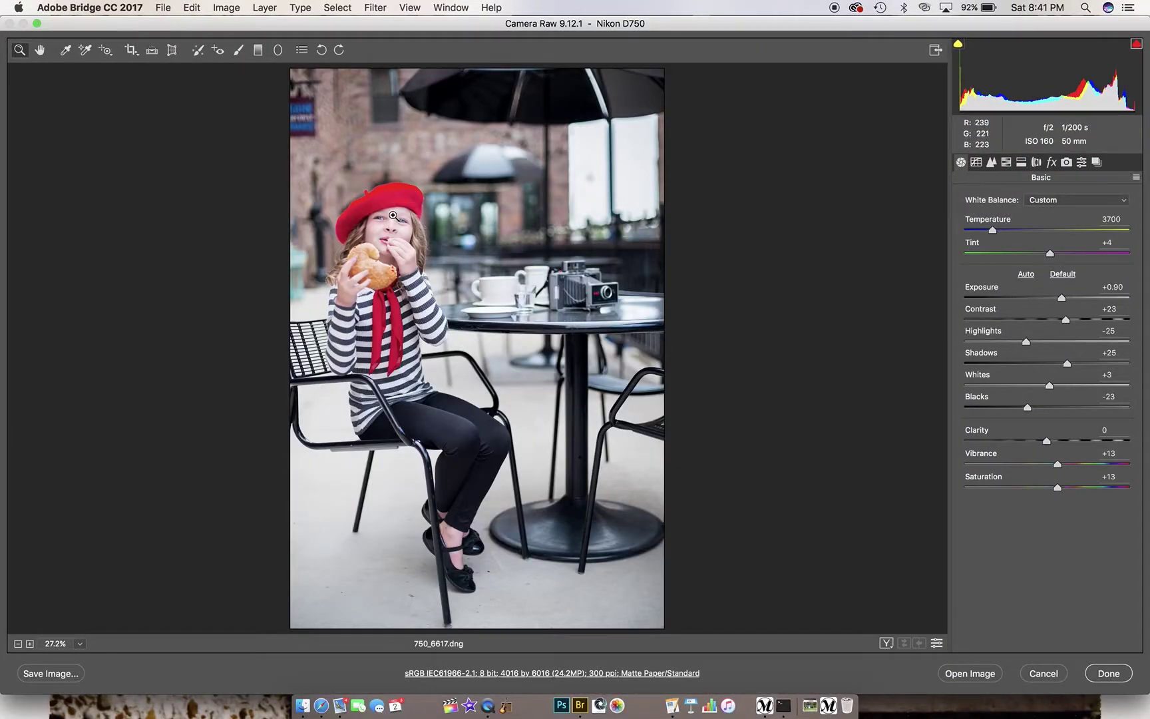
{"action": "left_click", "coordinate": [134, 50]}
{"action": "left_click", "coordinate": [136, 52]}
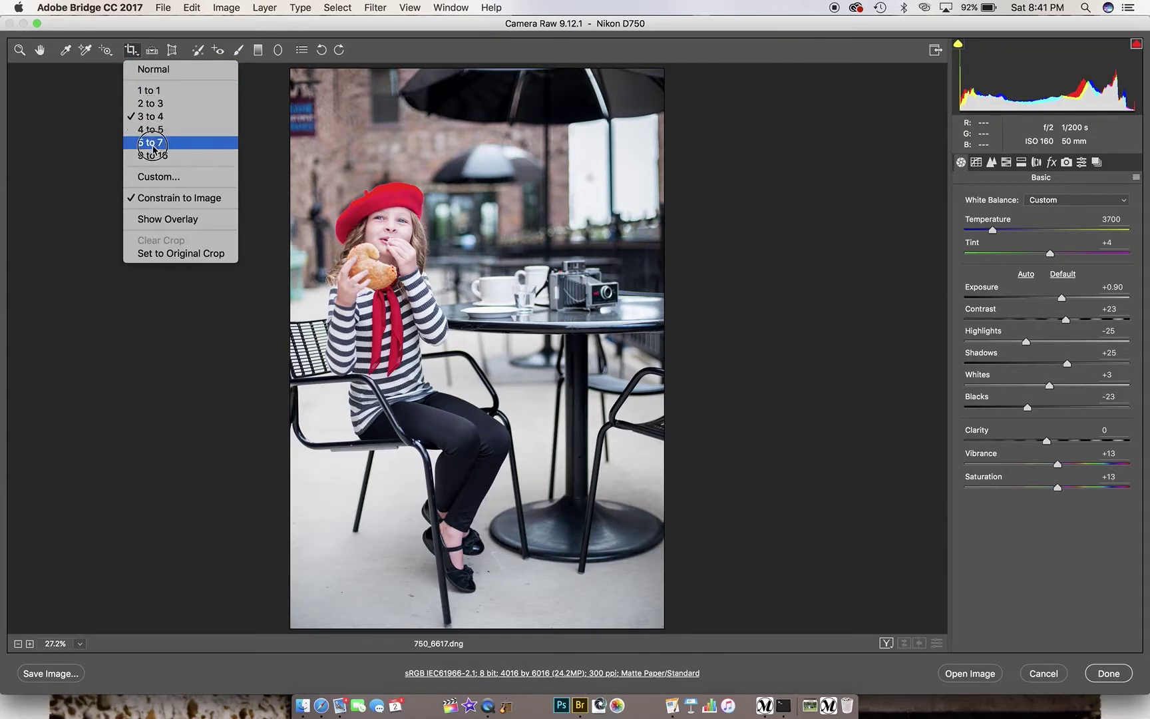
{"action": "left_click", "coordinate": [155, 175]}
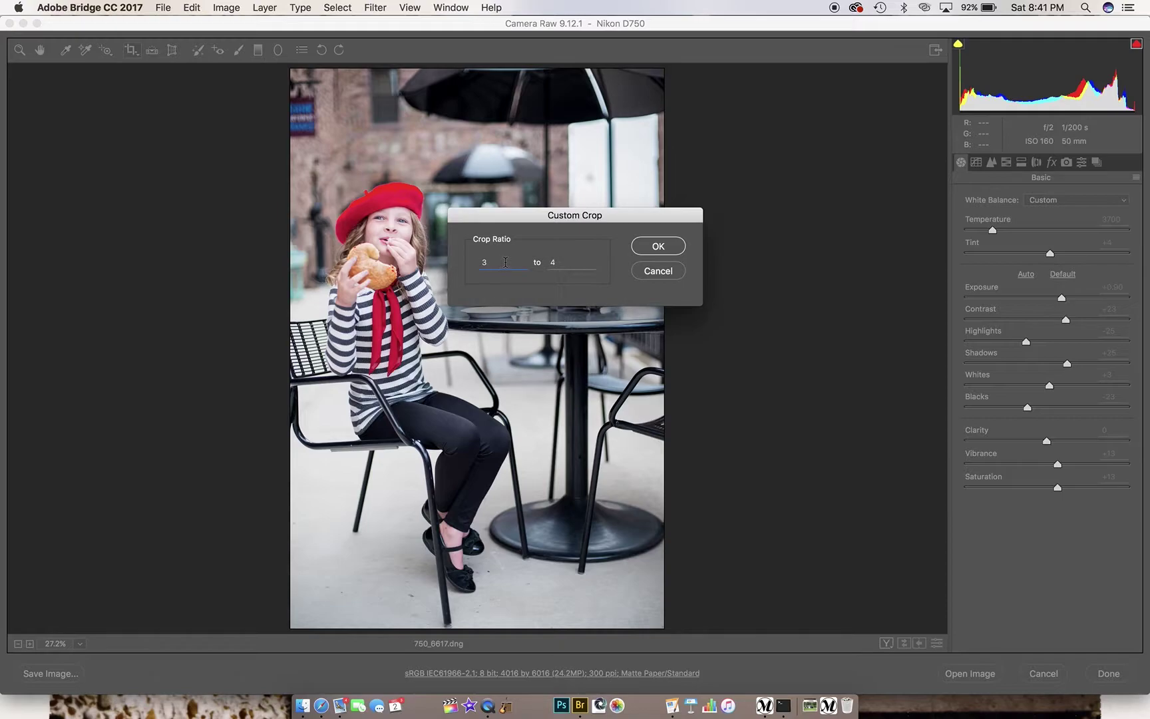
{"action": "left_click", "coordinate": [653, 248]}
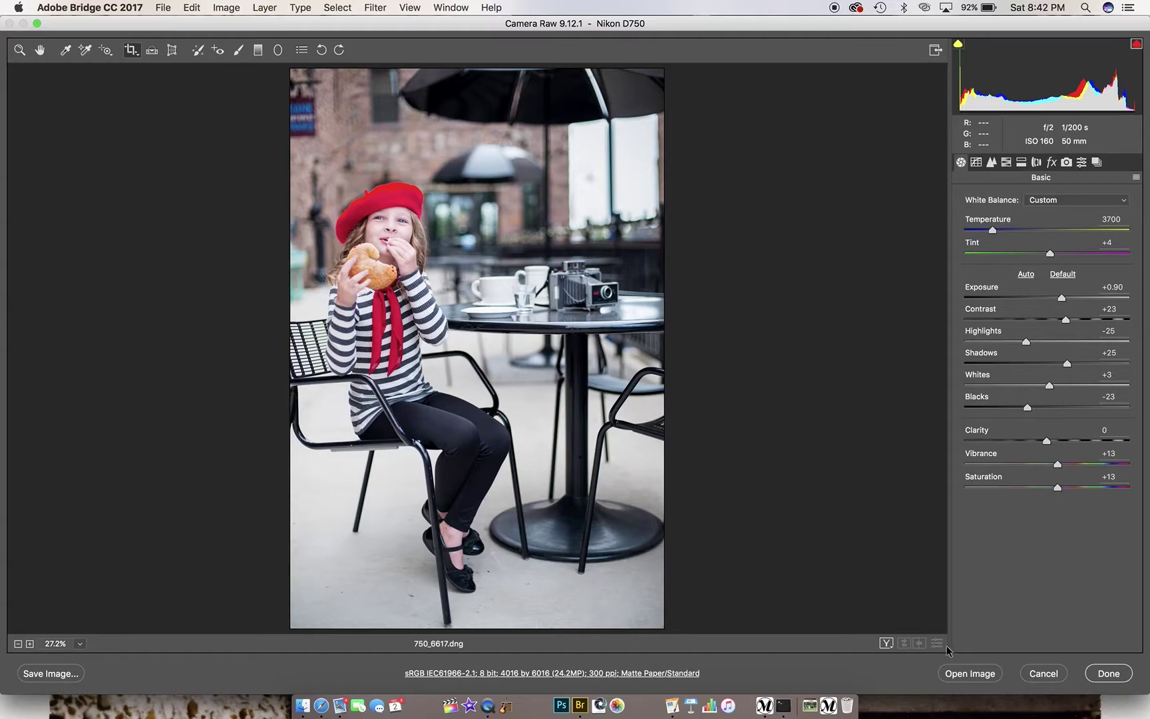
{"action": "left_click", "coordinate": [958, 670]}
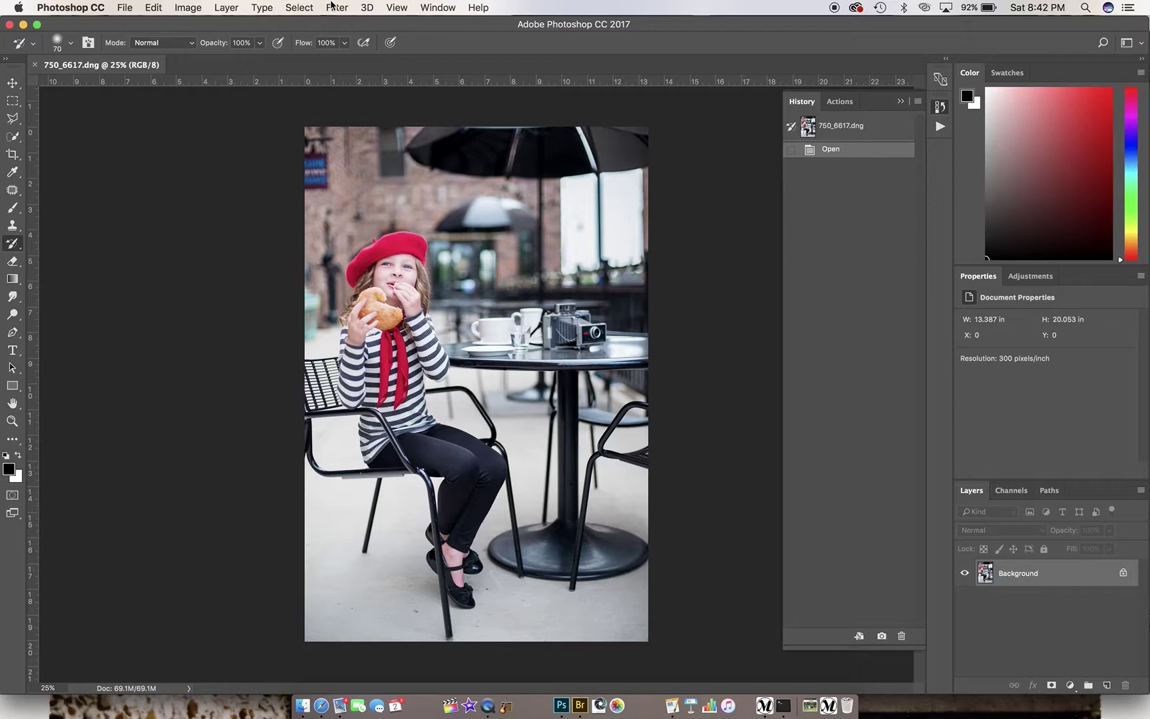
Check the photo's width, height and resolution in the Image Size dialog without changing anything.
{"action": "left_click", "coordinate": [178, 10]}
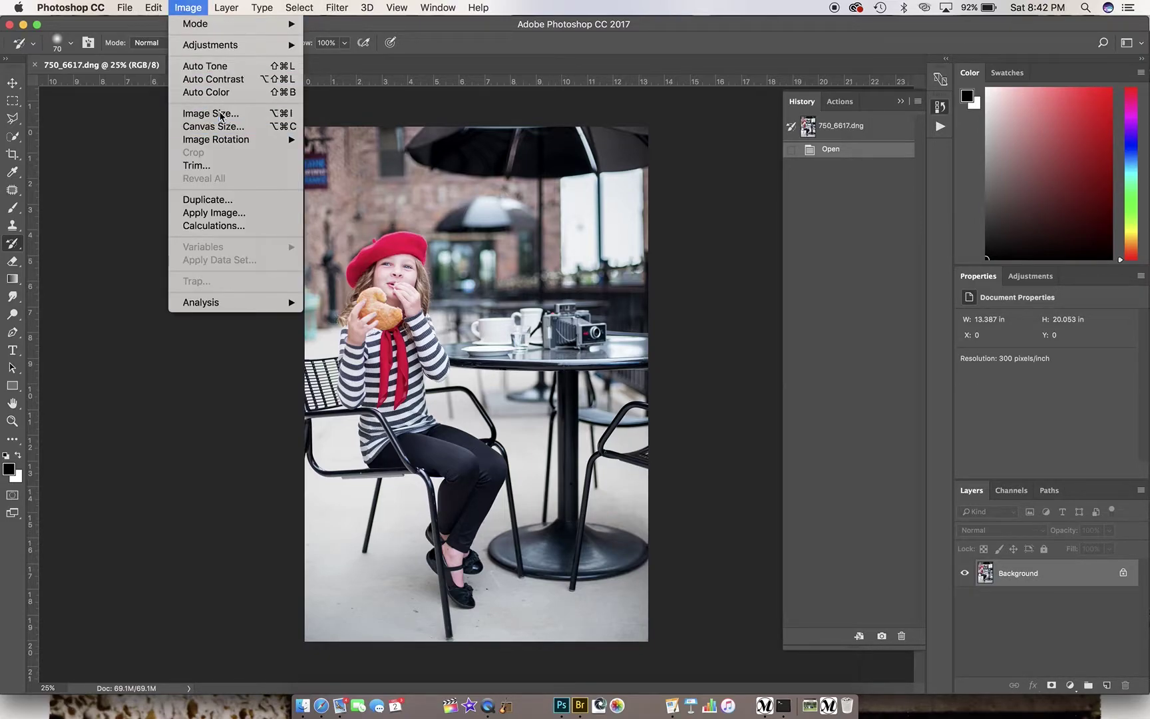
{"action": "left_click", "coordinate": [217, 114]}
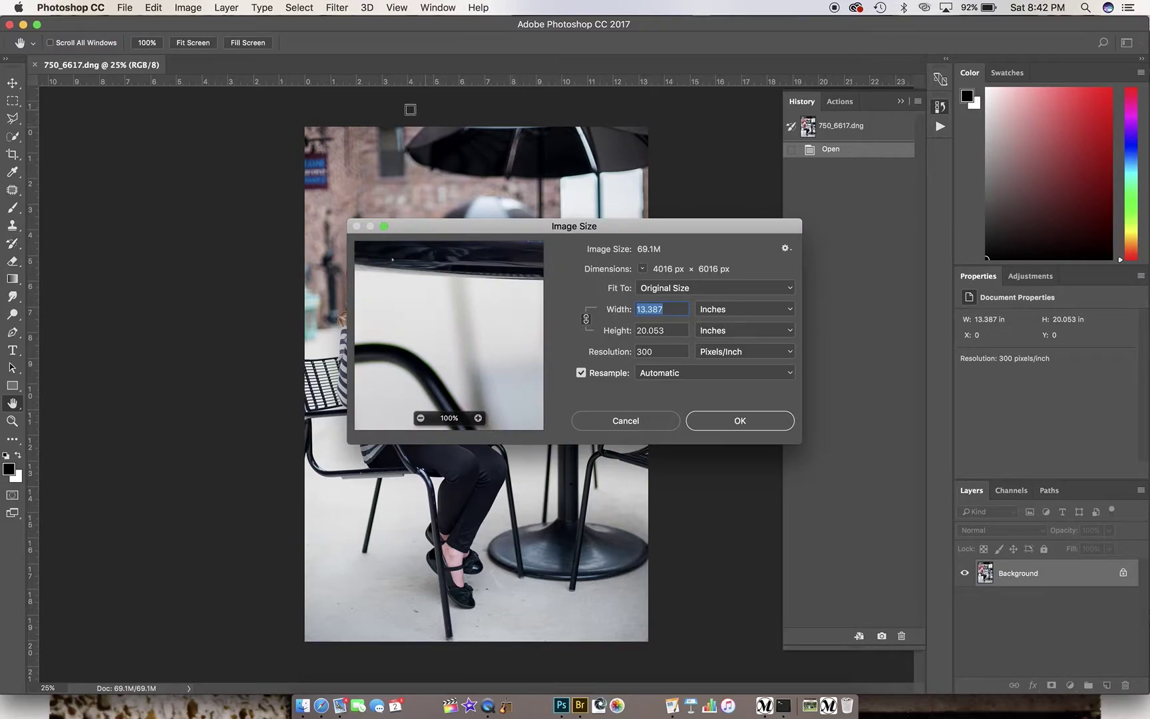
{"action": "key", "text": "Escape"}
{"action": "key", "text": "y"}
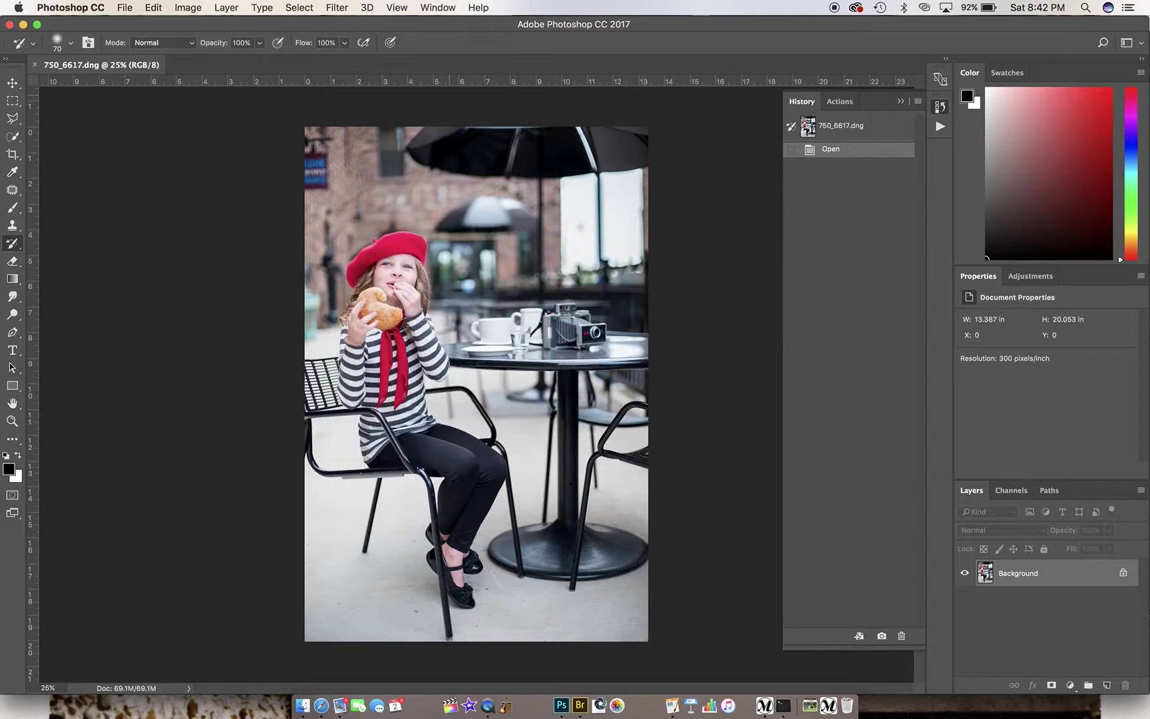
Hide the rulers around the photo and show them again.
{"action": "left_click", "coordinate": [397, 7]}
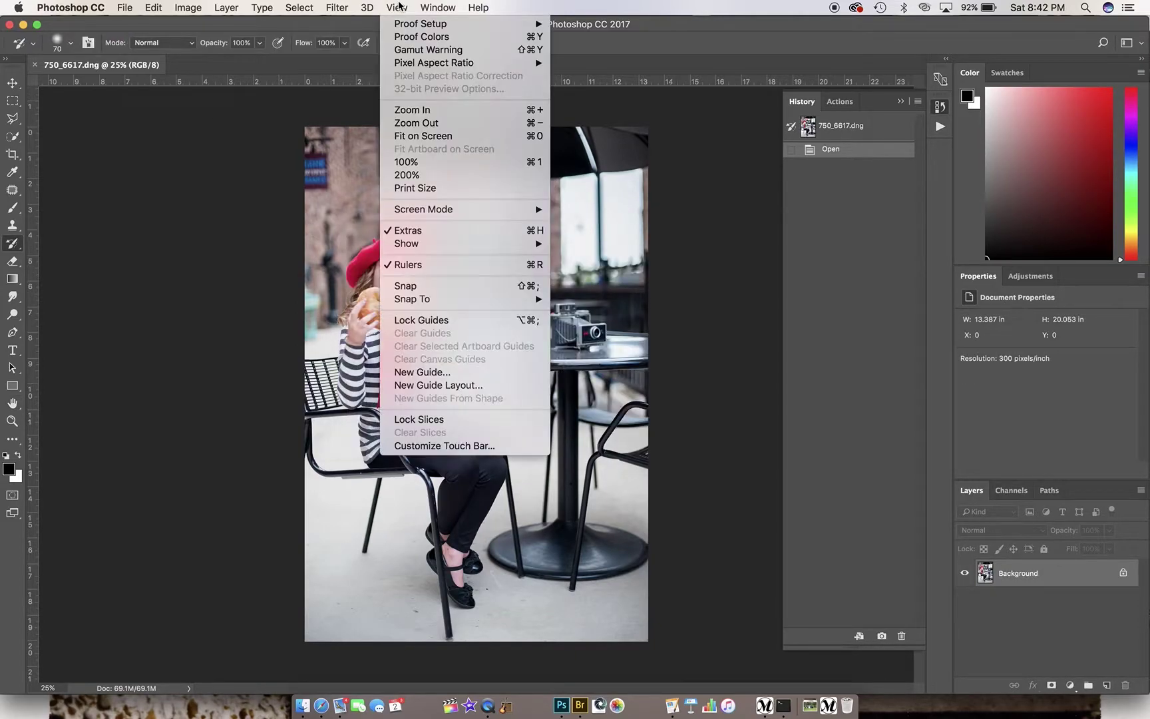
{"action": "left_click", "coordinate": [414, 264]}
{"action": "left_click", "coordinate": [406, 6]}
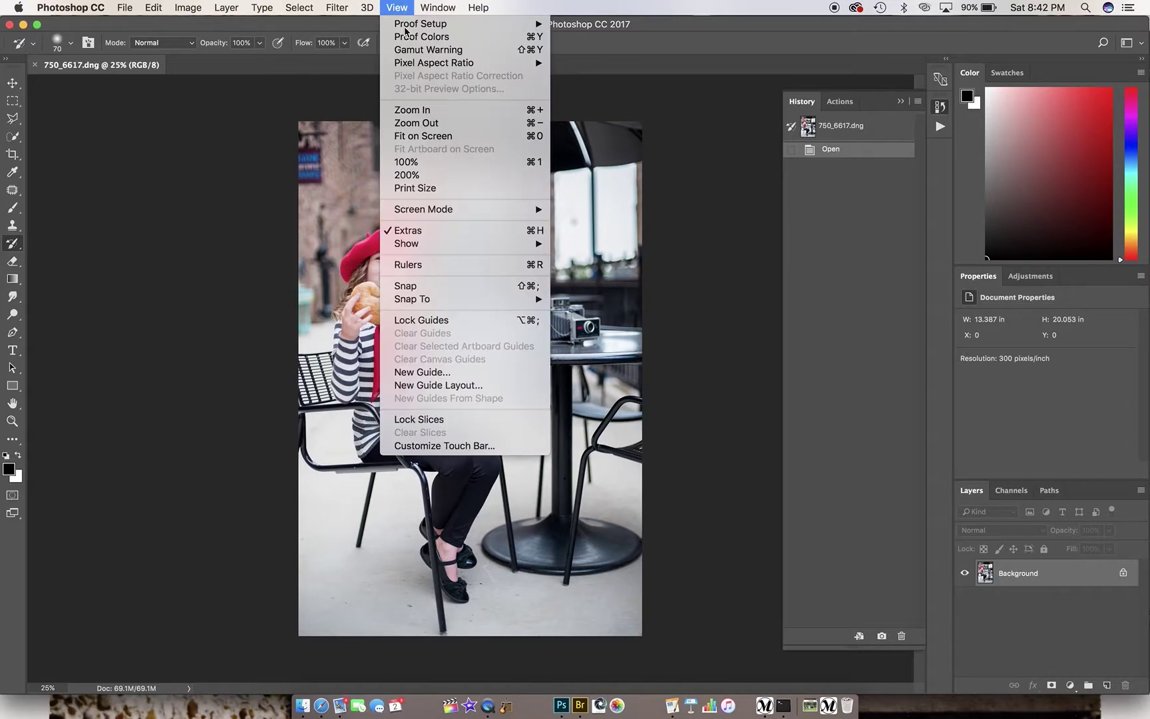
{"action": "left_click", "coordinate": [414, 265]}
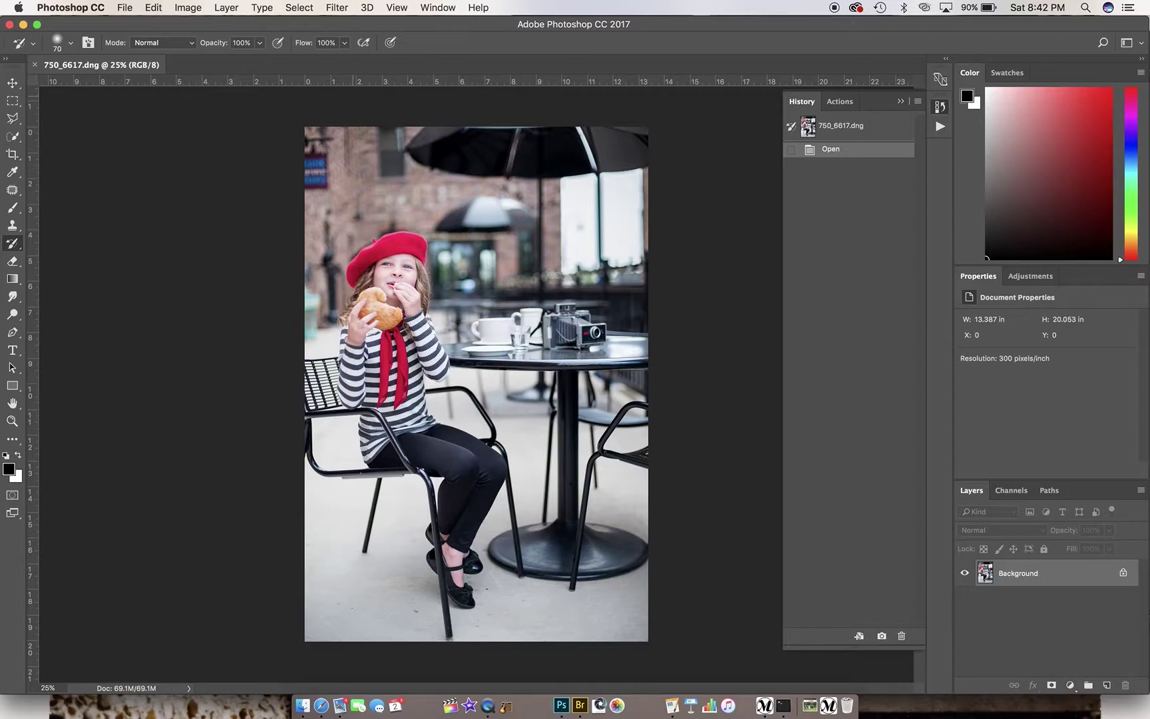
Switch from Photoshop back to the photo folder in Adobe Bridge.
{"action": "left_click", "coordinate": [197, 8]}
{"action": "left_click", "coordinate": [189, 7]}
{"action": "left_click", "coordinate": [625, 695]}
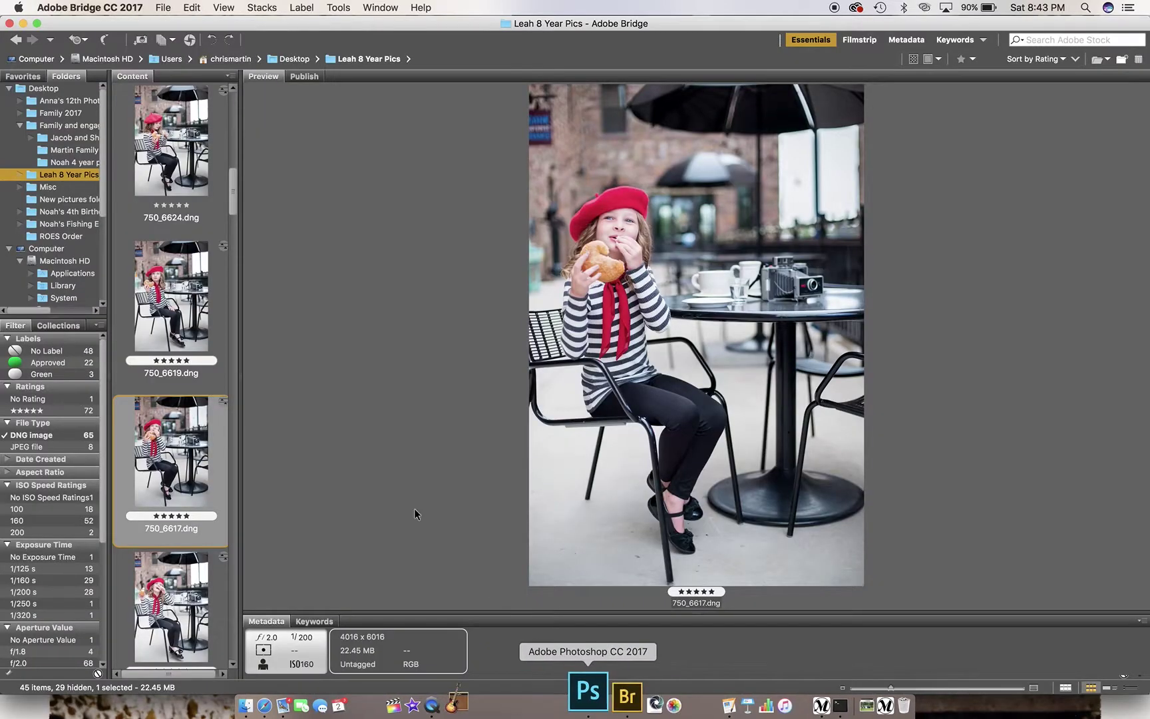
Open the 2017 family pictures folder within "Family and engagement and bubba" and filter its contents to JPEG files.
{"action": "left_click", "coordinate": [62, 126]}
{"action": "double_click", "coordinate": [158, 310]}
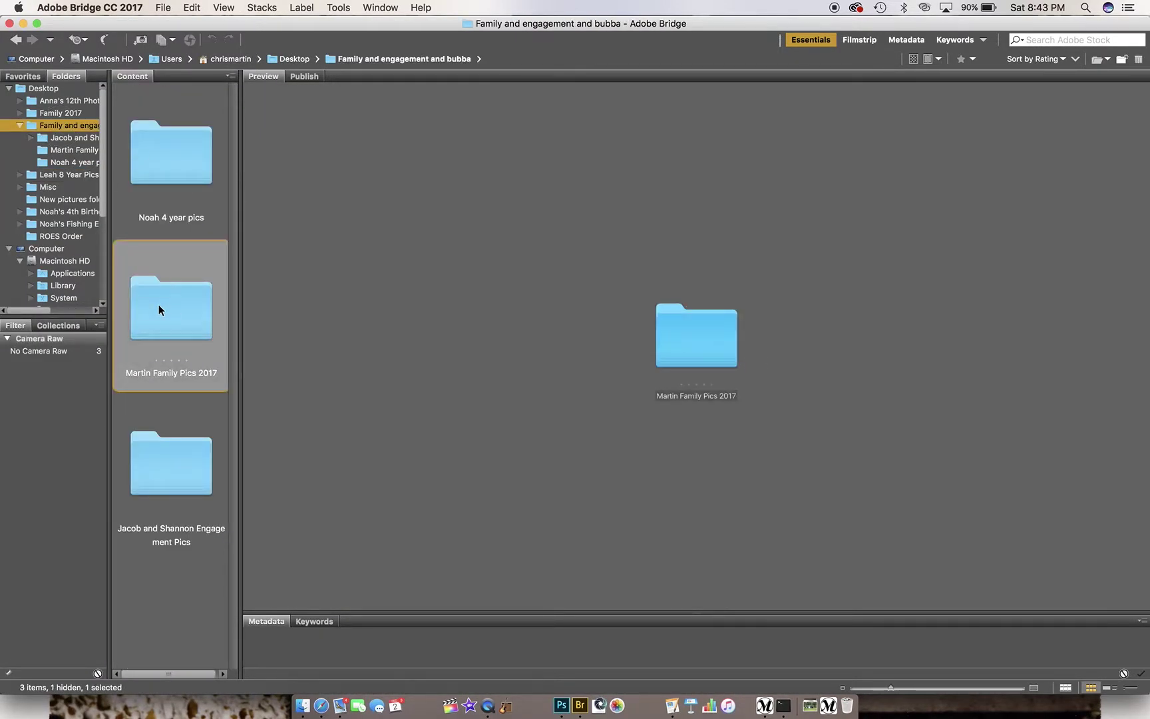
{"action": "scroll", "coordinate": [161, 310], "scroll_direction": "down", "scroll_amount": 20}
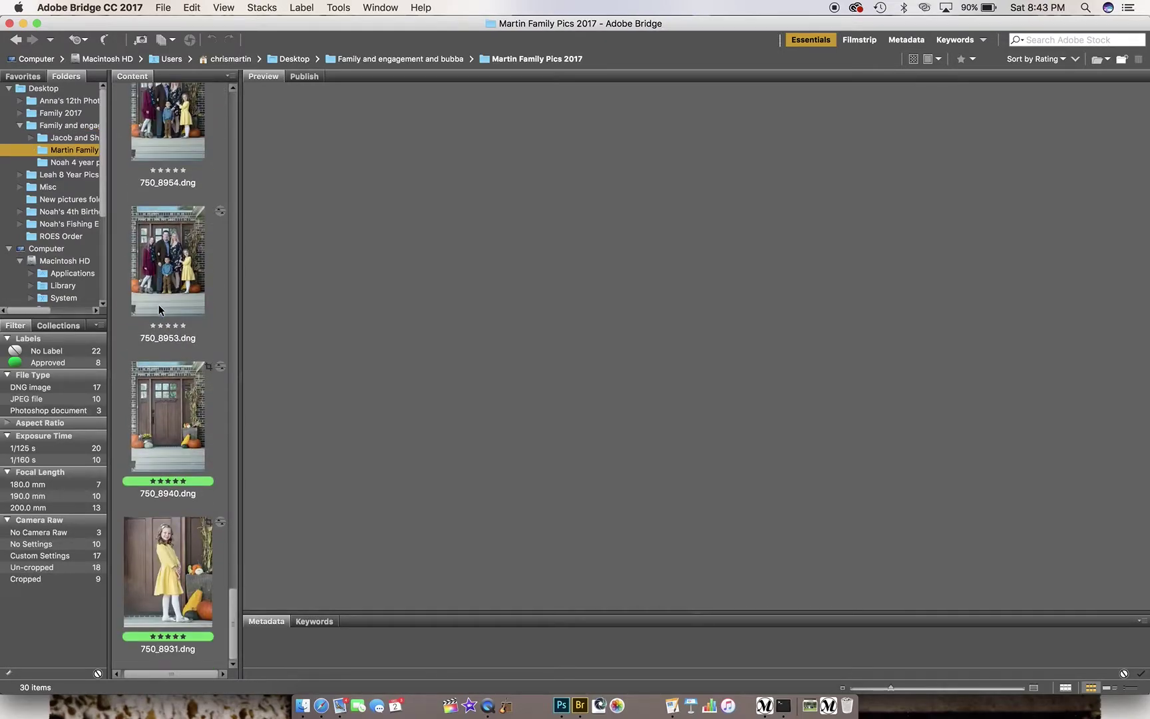
{"action": "left_click", "coordinate": [67, 399]}
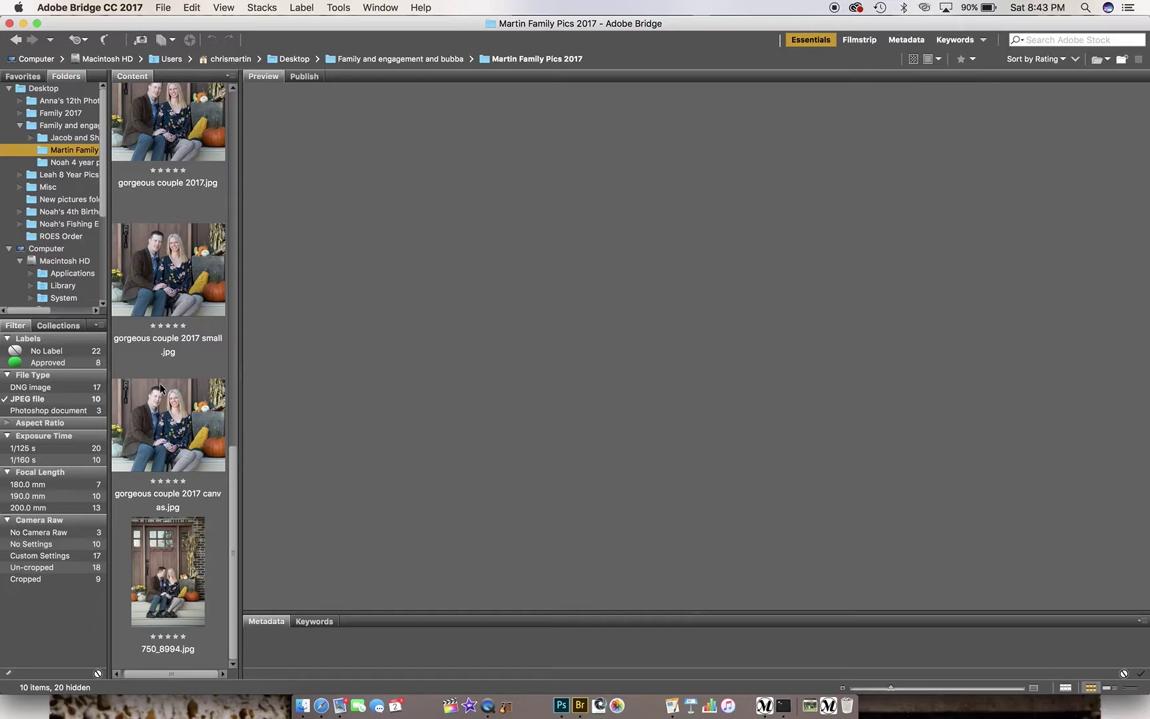
Compare the pixel dimensions and resolution of the couple canvas JPEG, the 5x7 family JPEG and the large family JPEG.
{"action": "left_click", "coordinate": [166, 422]}
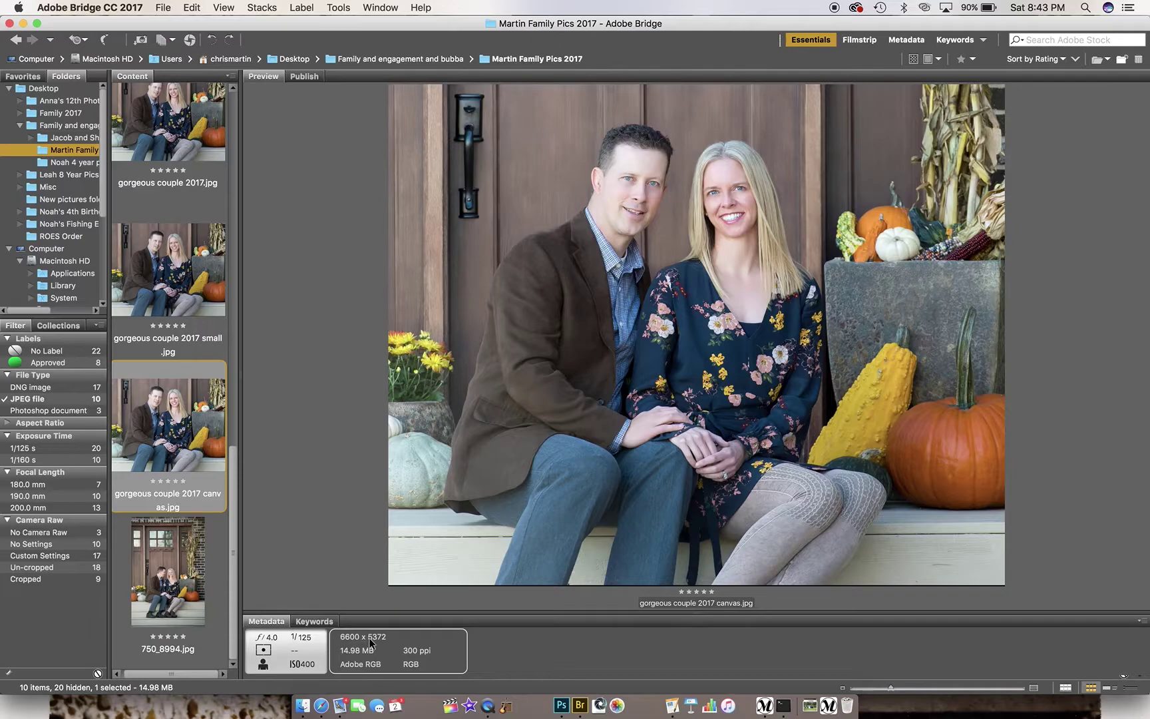
{"action": "scroll", "coordinate": [151, 356], "scroll_direction": "up", "scroll_amount": 5}
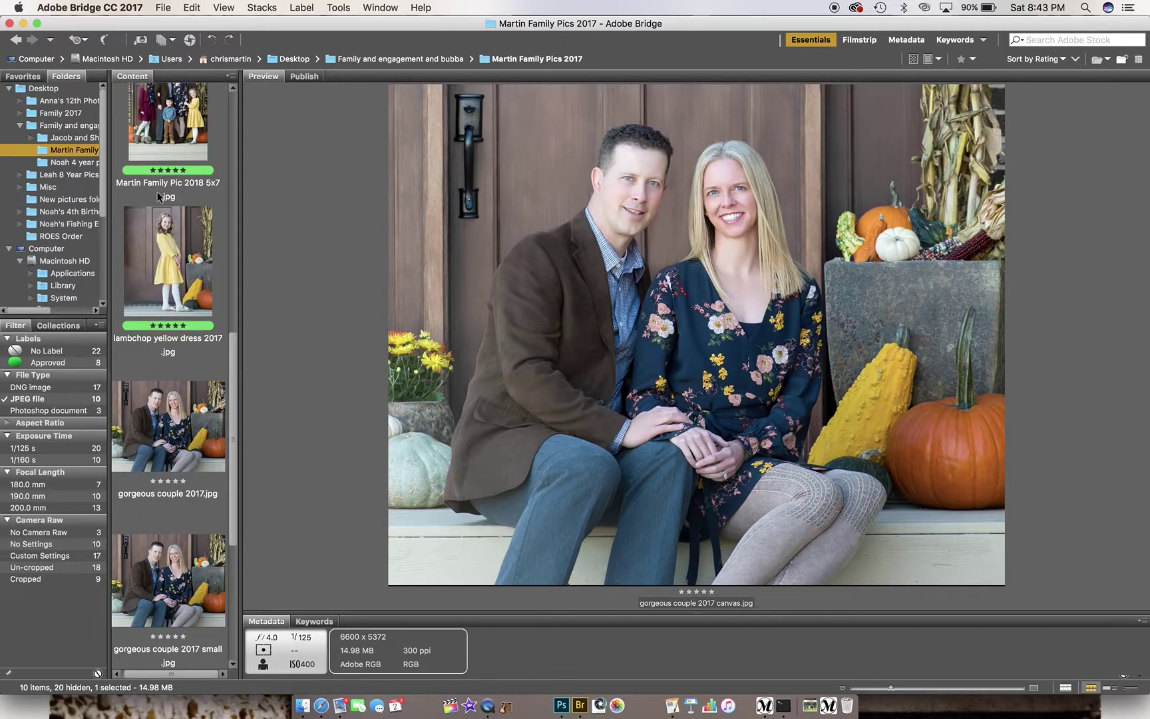
{"action": "left_click", "coordinate": [172, 90]}
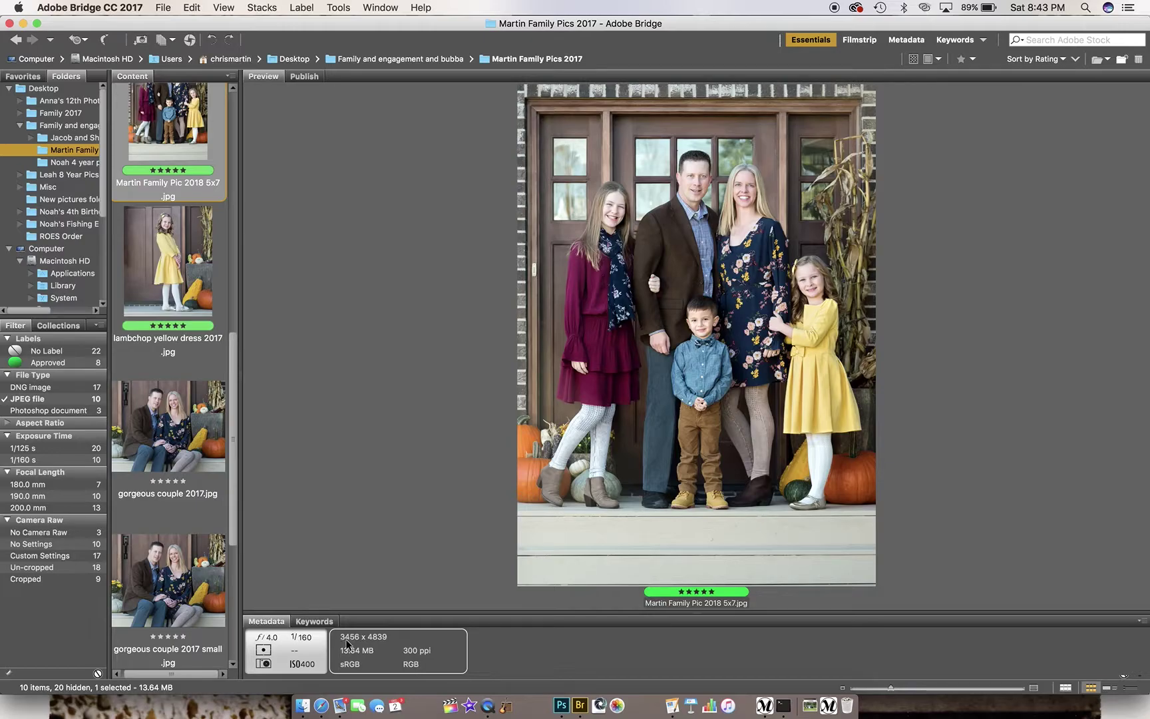
{"action": "scroll", "coordinate": [184, 300], "scroll_direction": "up", "scroll_amount": 3}
{"action": "left_click", "coordinate": [180, 294]}
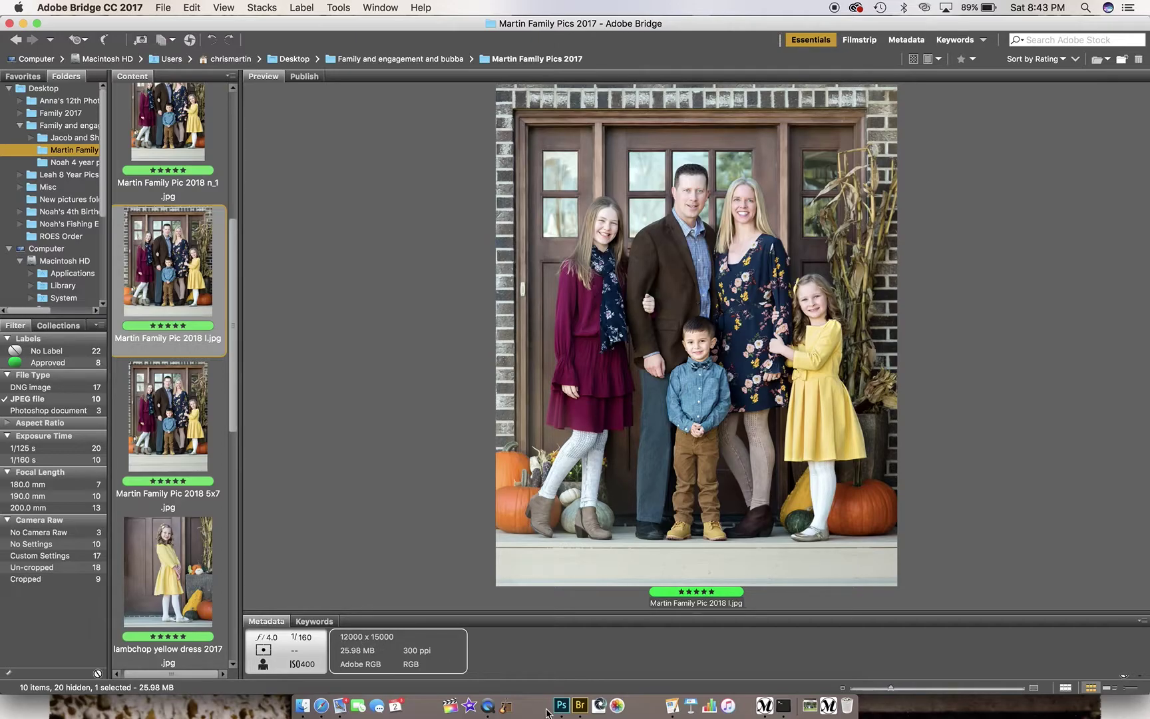
Switch to Pages and note 12000x15000 below the earlier calculations, followed by 15000/300 with the result 50".
{"action": "left_click", "coordinate": [670, 697]}
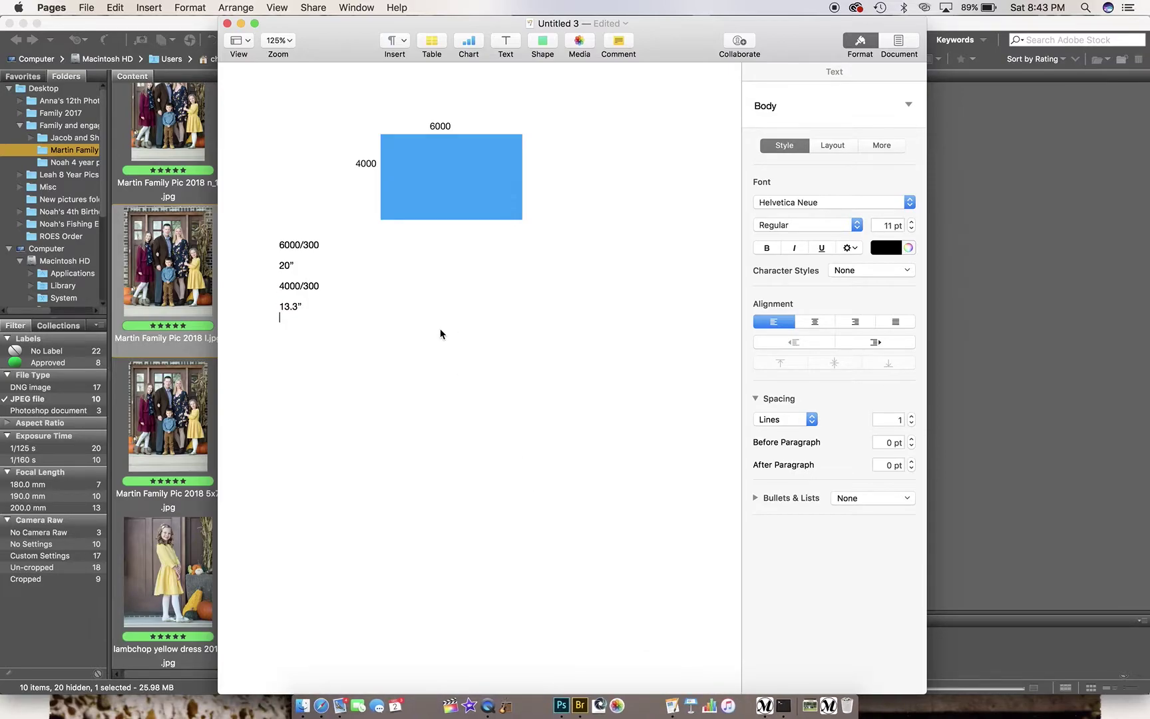
{"action": "type", "text": "000"}
{"action": "type", "text": "50"}
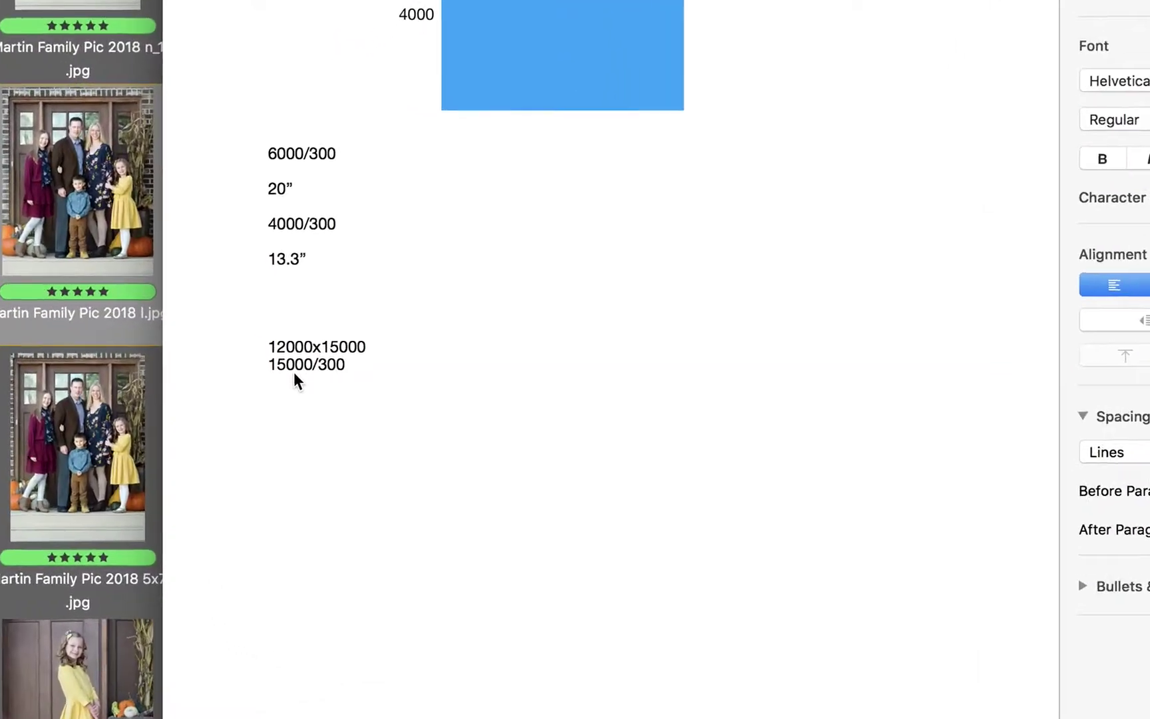
{"action": "type", "text": ".    "}
{"action": "type", "text": "50"}
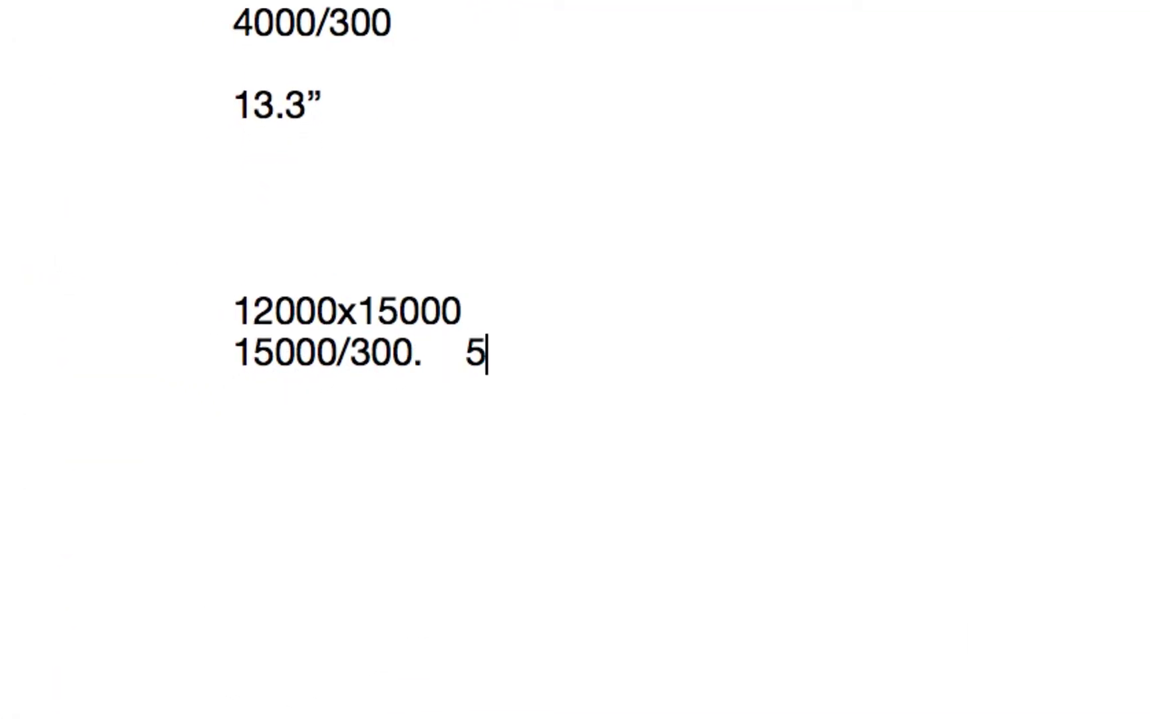
{"action": "type", "text": "\""}
Add the calculation 12000/300 with the result 40", leaving a blank line below the 15000/300 entry.
{"action": "key", "text": "Return"}
{"action": "key", "text": "Return"}
{"action": "type", "text": "12000/"}
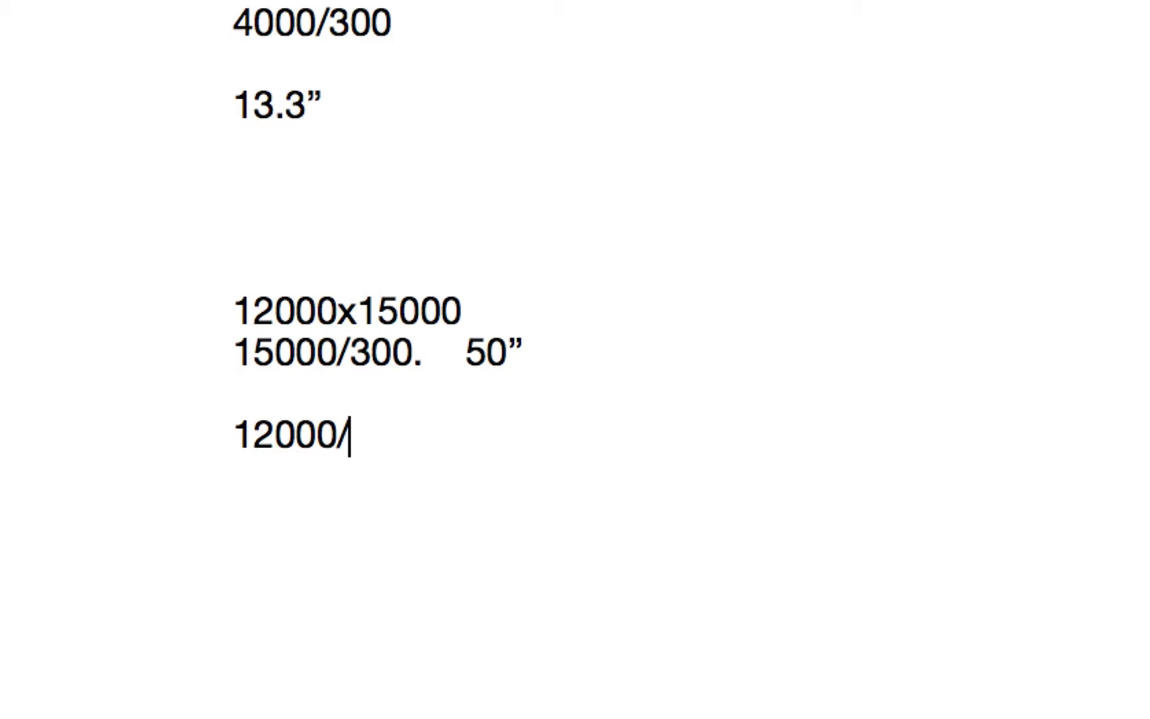
{"action": "type", "text": "300"}
{"action": "key", "text": "Tab"}
{"action": "type", "text": "40”"}
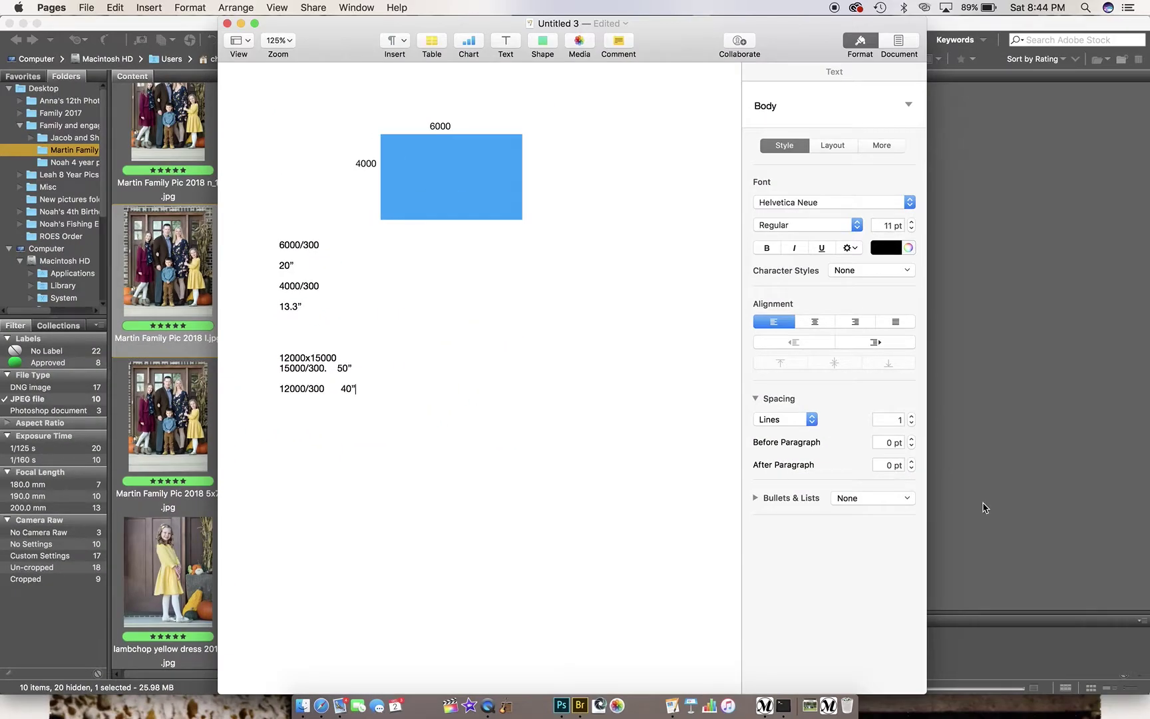
Switch to Photoshop, activate the Crop tool with the W x H x Resolution option, and select its width value.
{"action": "left_click", "coordinate": [563, 702]}
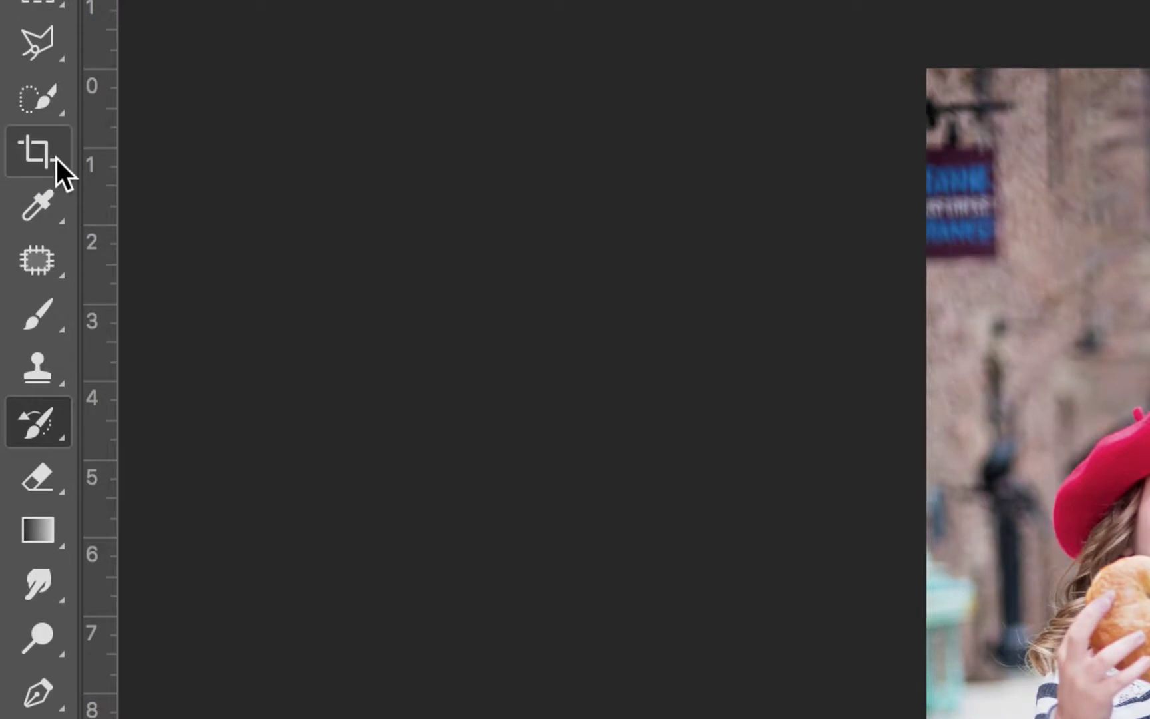
{"action": "left_click", "coordinate": [16, 156]}
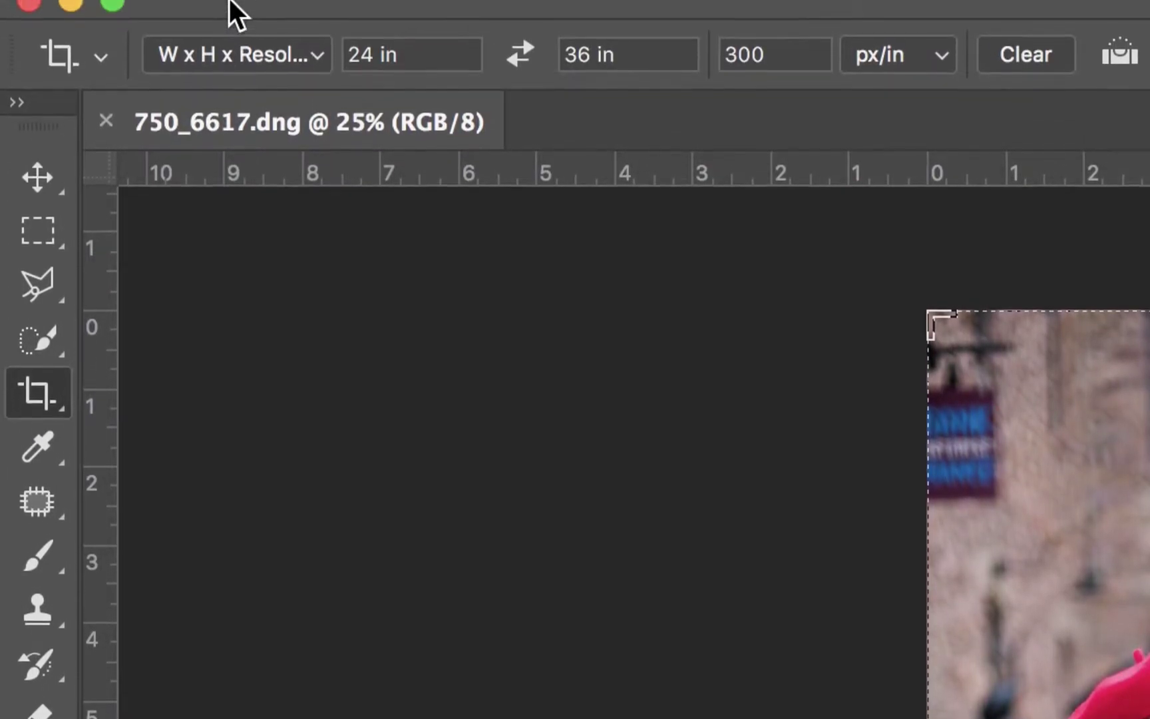
{"action": "left_click", "coordinate": [306, 73]}
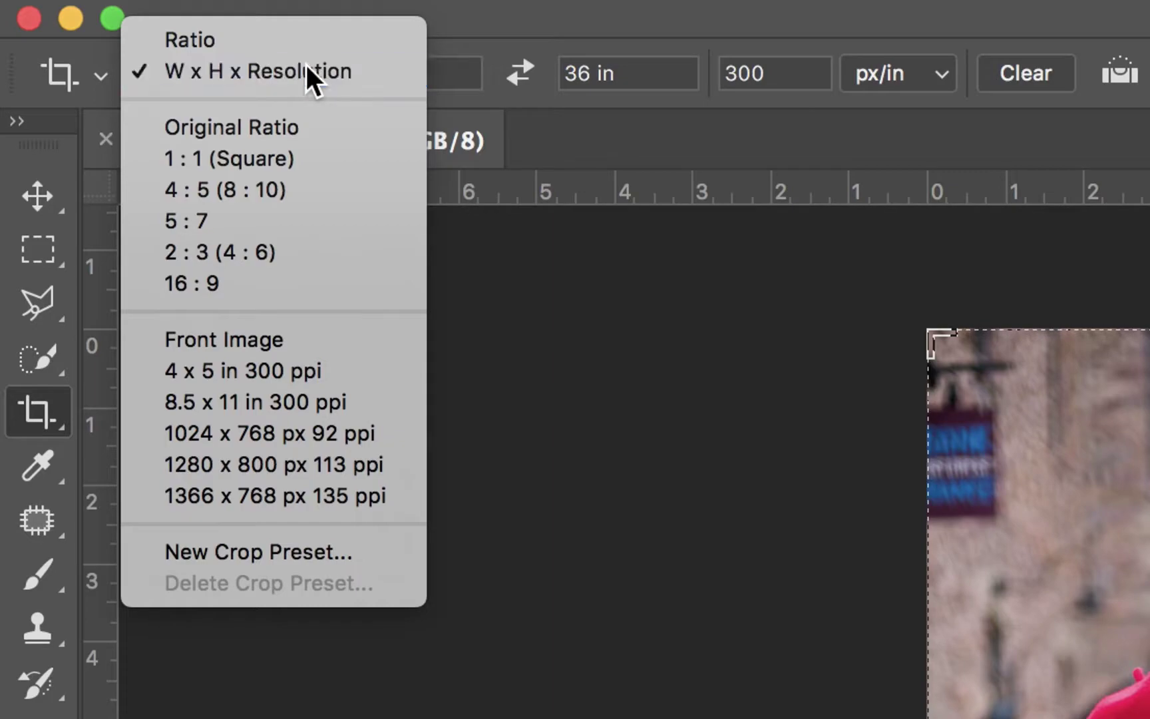
{"action": "left_click", "coordinate": [310, 72]}
{"action": "left_click", "coordinate": [296, 70]}
{"action": "left_click", "coordinate": [293, 71]}
{"action": "left_click", "coordinate": [308, 74]}
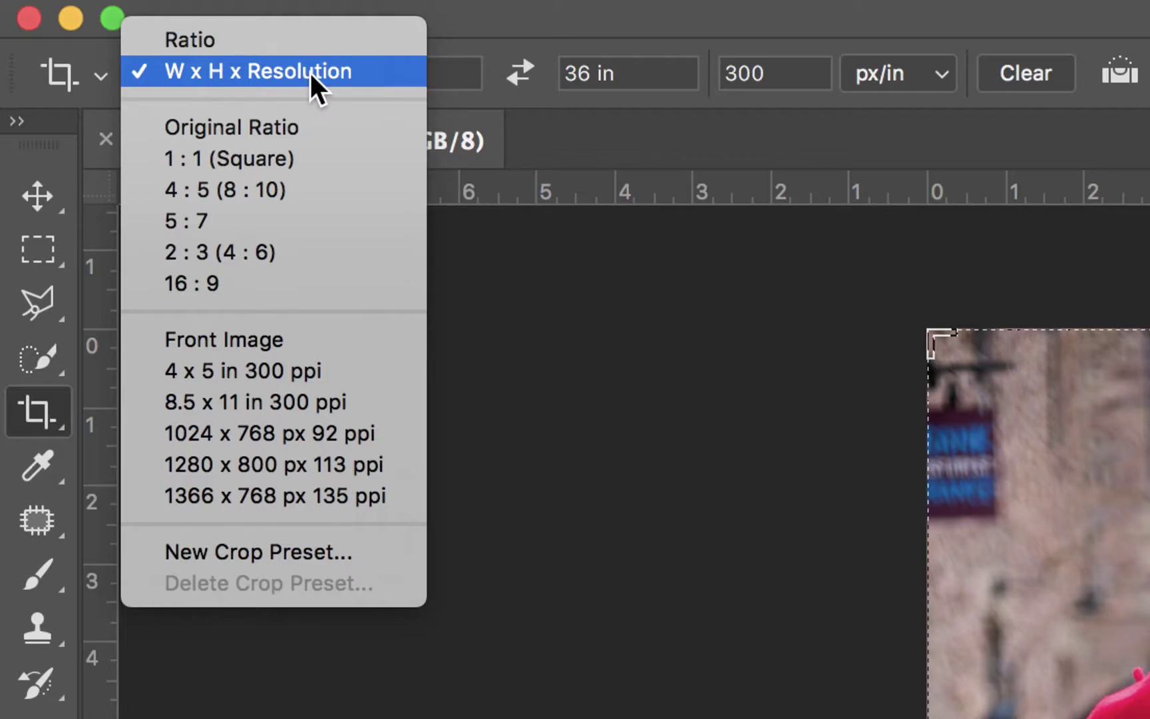
{"action": "left_click", "coordinate": [311, 74]}
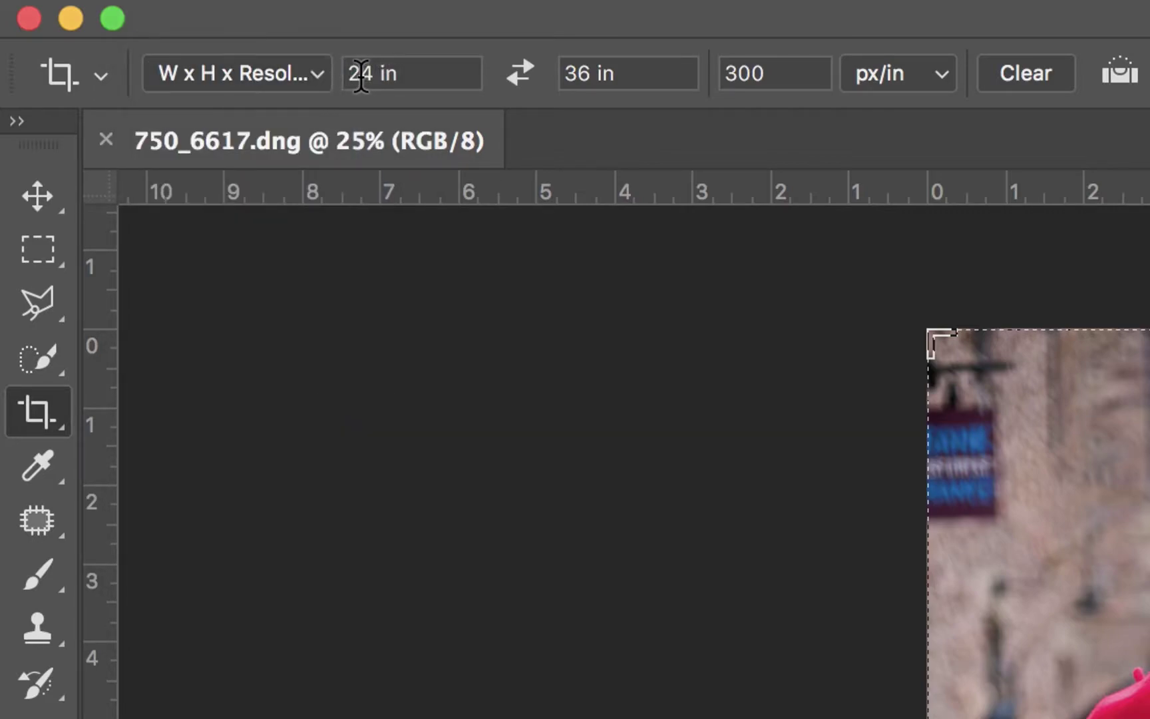
{"action": "double_click", "coordinate": [371, 73]}
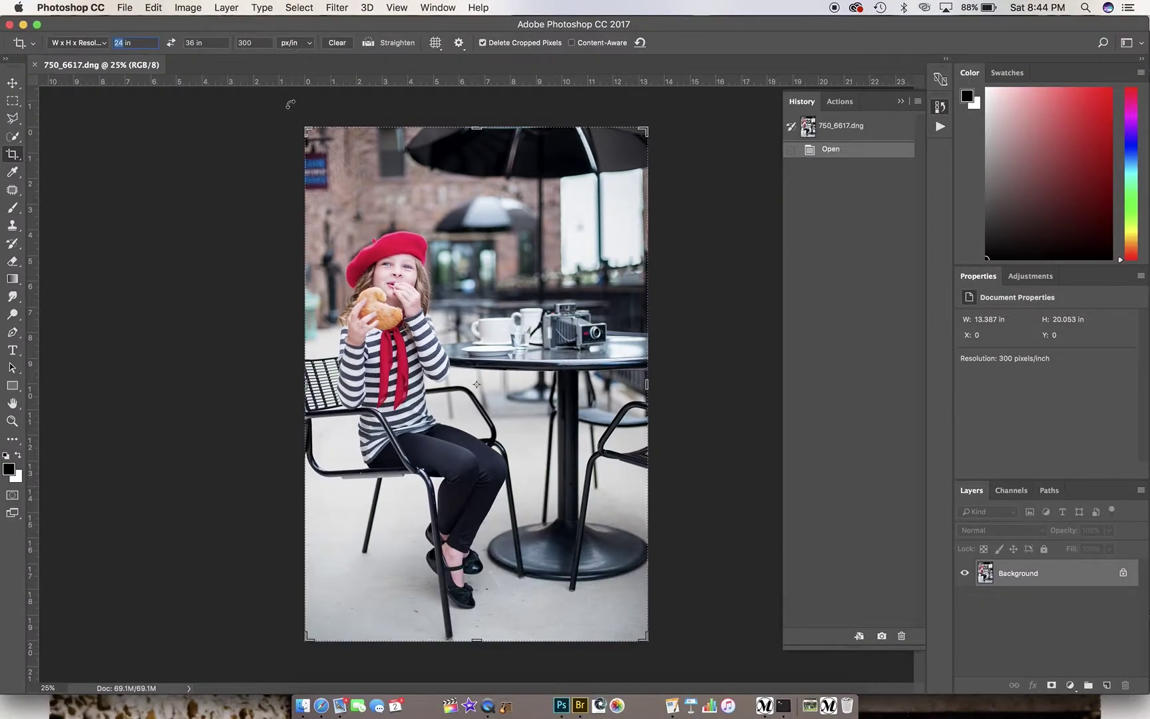
Crop the photo slightly tighter around the girl and table at 24 by 36 in and 300 px/in.
{"action": "left_click", "coordinate": [310, 133]}
{"action": "left_click_drag", "start_coordinate": [309, 133], "coordinate": [336, 171]}
{"action": "left_click", "coordinate": [430, 244]}
{"action": "left_click_drag", "start_coordinate": [431, 244], "coordinate": [455, 256]}
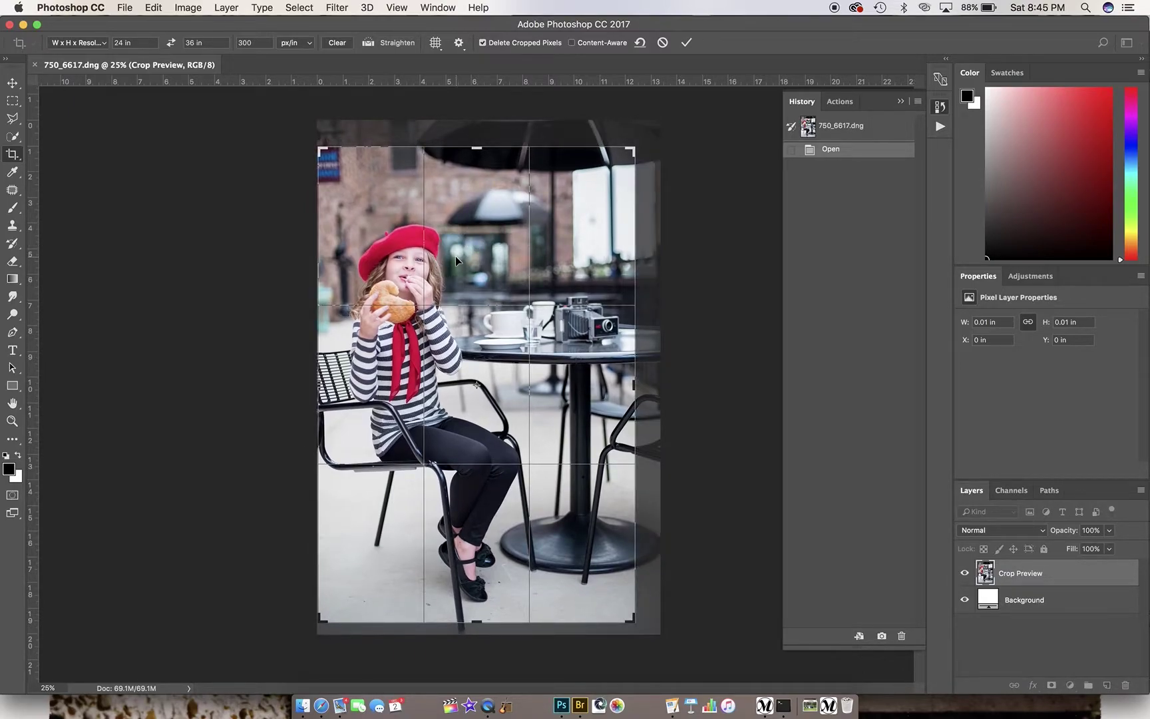
{"action": "left_click", "coordinate": [688, 43]}
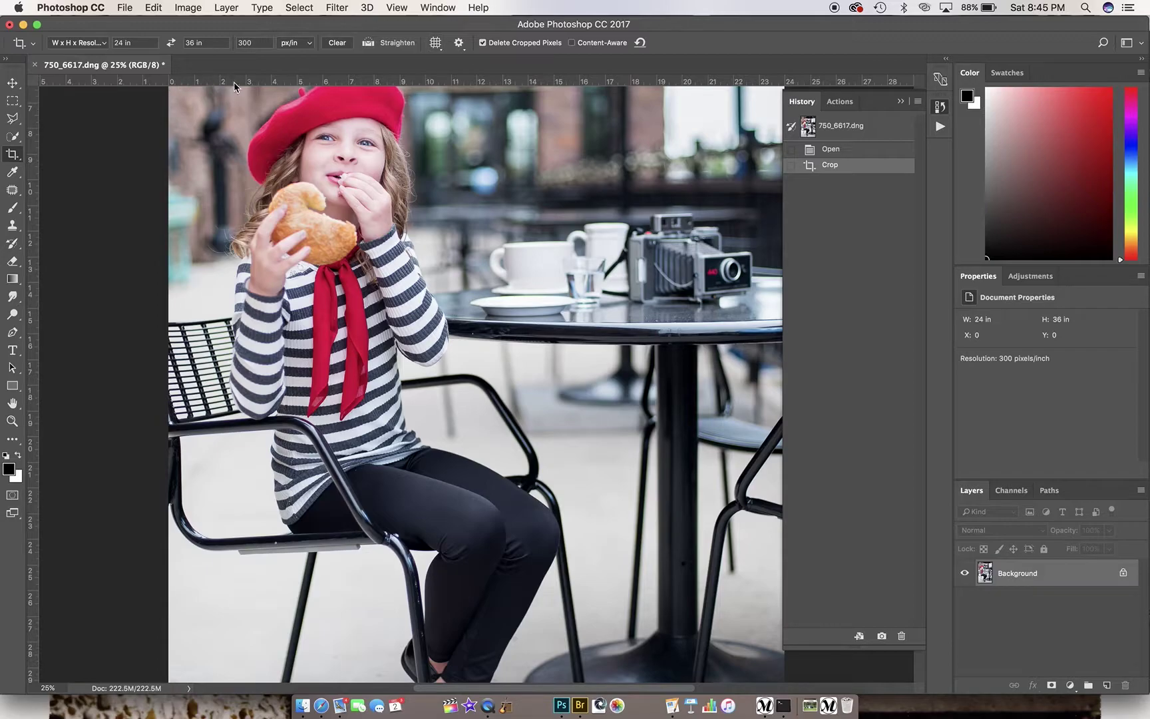
Collapse the History panel and zoom out to 12.5% to view the whole cropped photo.
{"action": "left_click", "coordinate": [900, 102]}
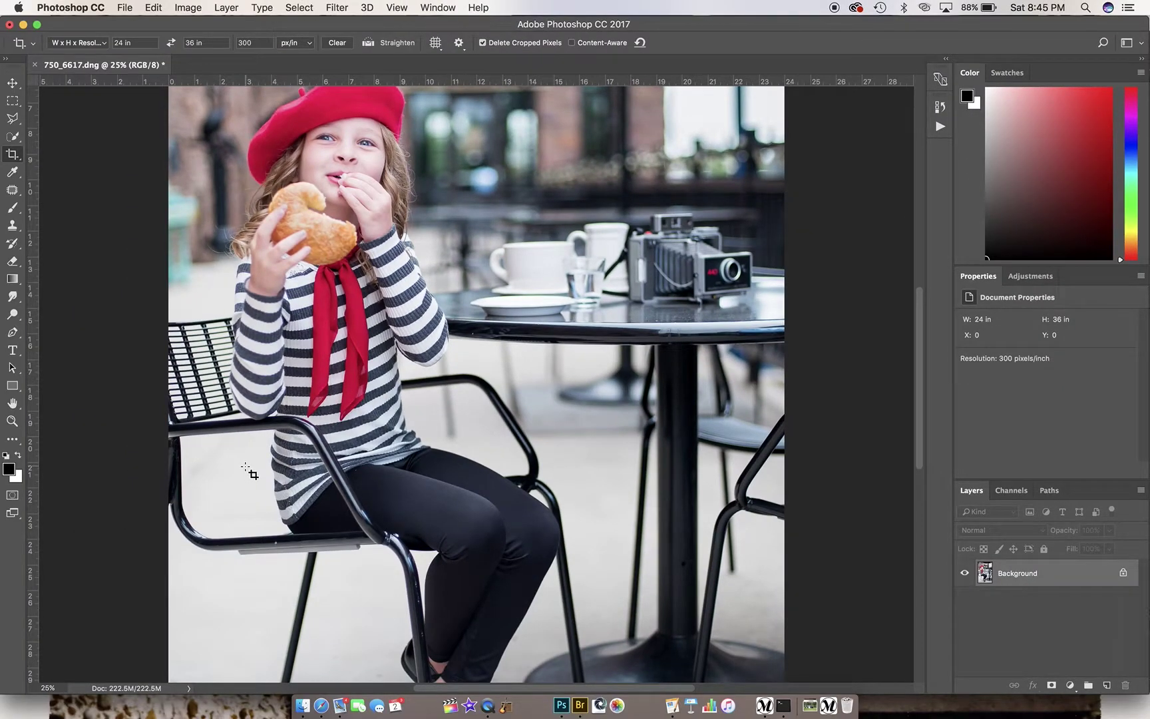
{"action": "key", "text": "z"}
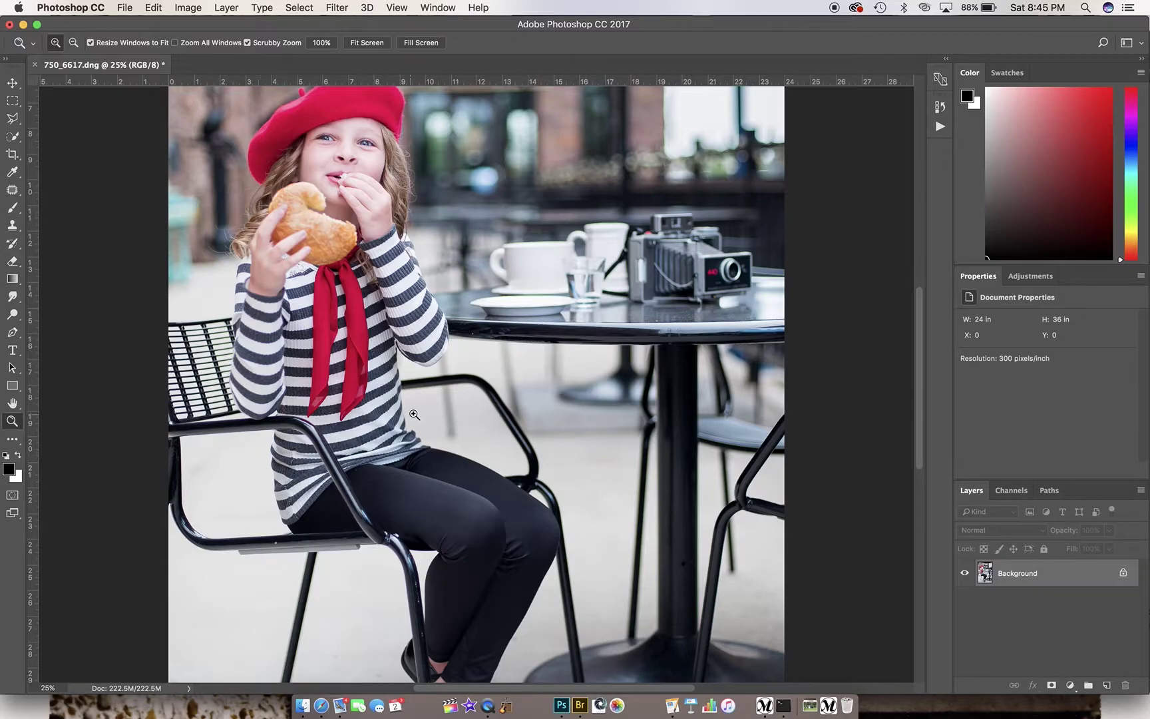
{"action": "left_click_drag", "start_coordinate": [493, 425], "coordinate": [439, 392]}
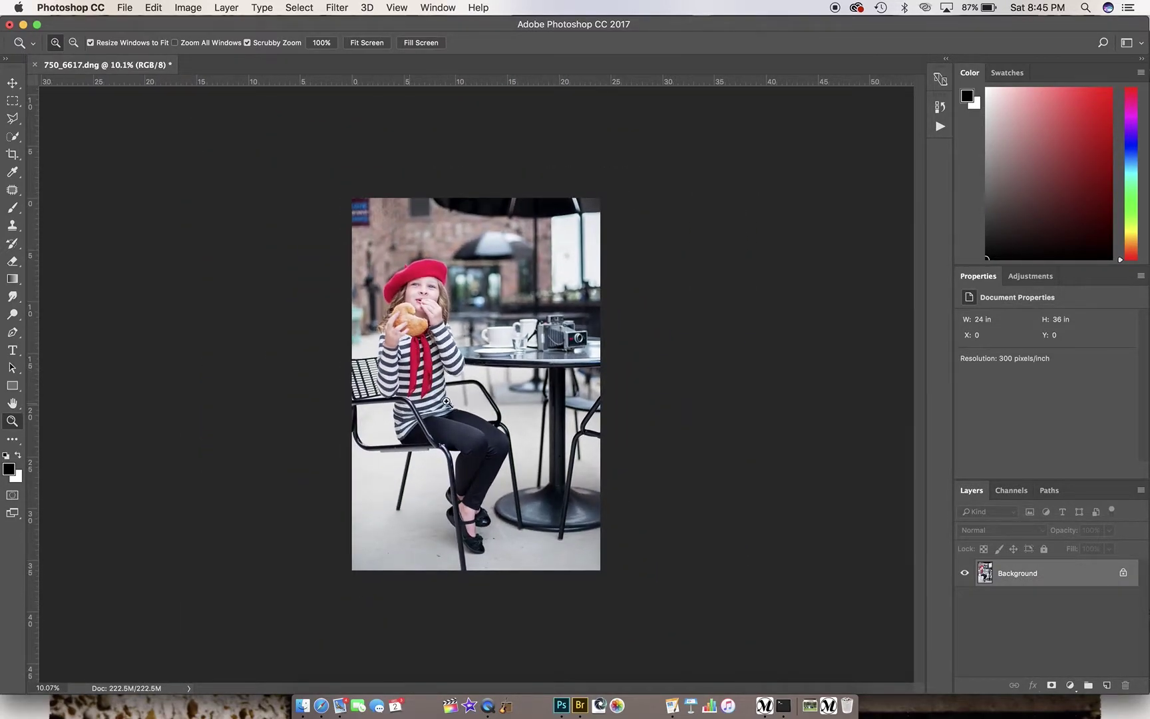
{"action": "left_click", "coordinate": [477, 379]}
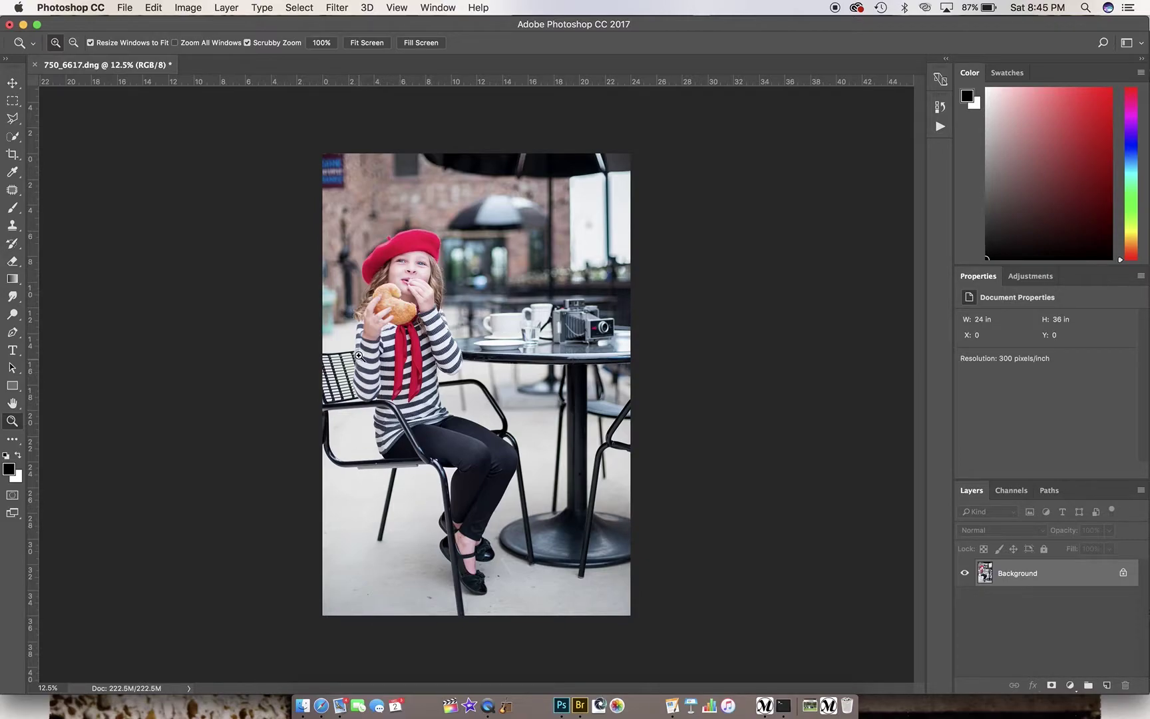
Try a canvas width of 22 inches in the Canvas Size dialog.
{"action": "left_click", "coordinate": [188, 8]}
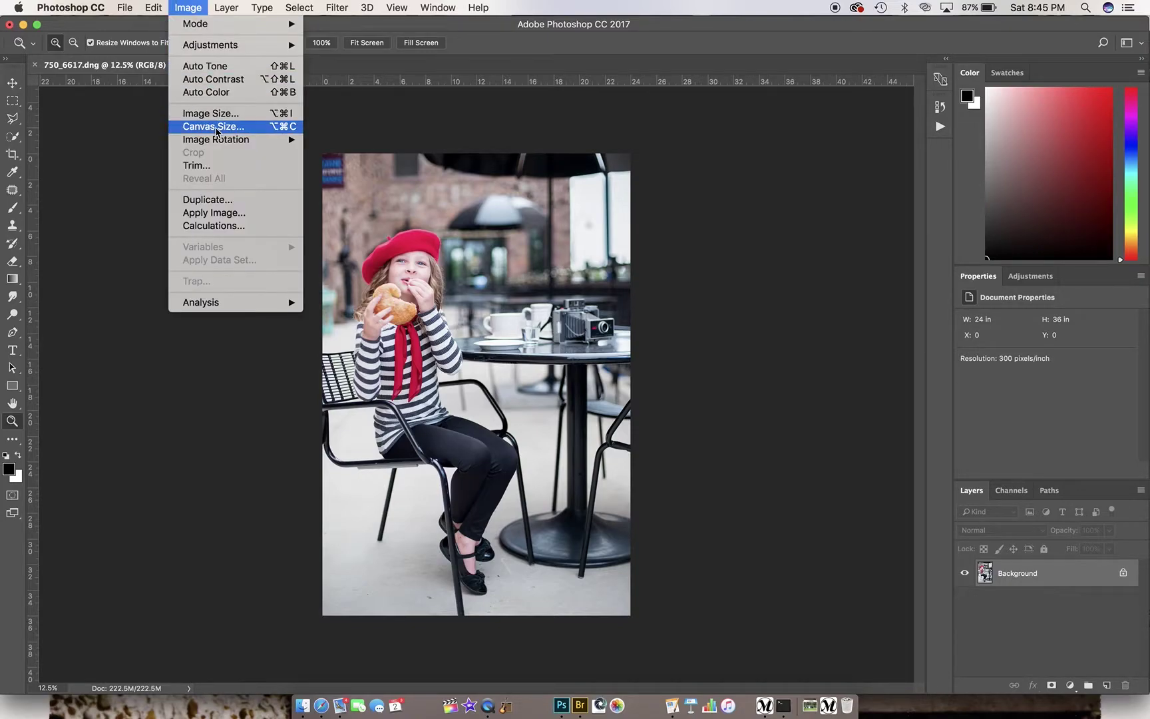
{"action": "left_click", "coordinate": [214, 126]}
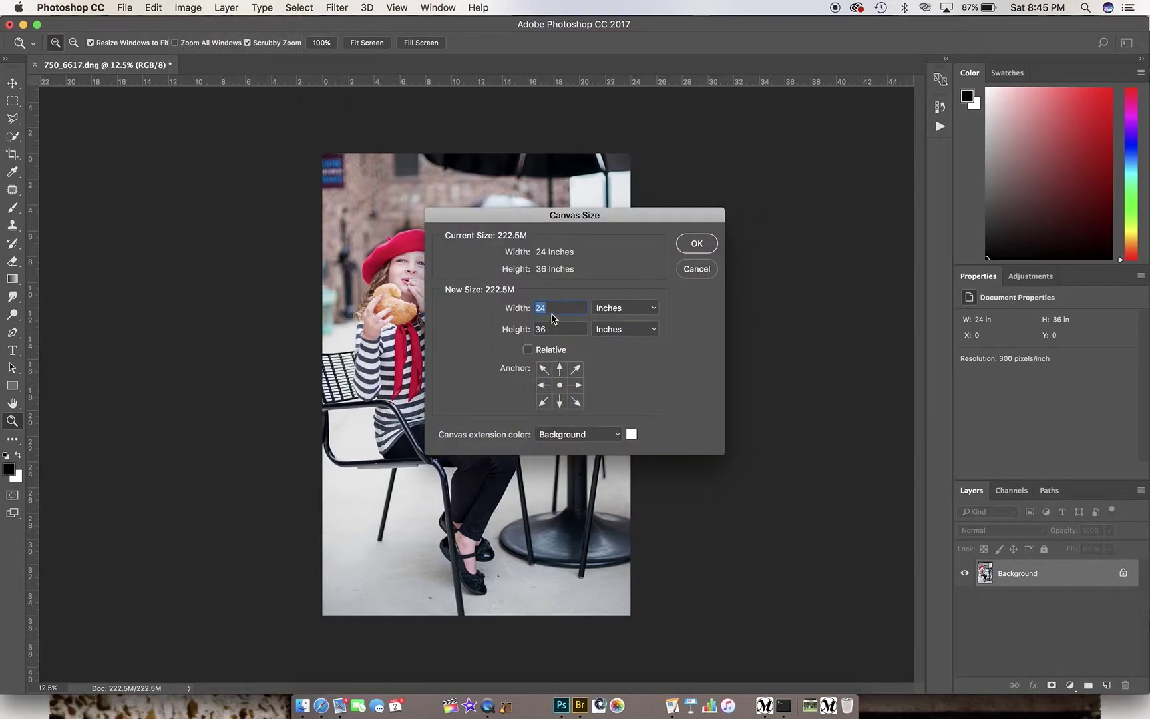
{"action": "key", "text": "BackSpace"}
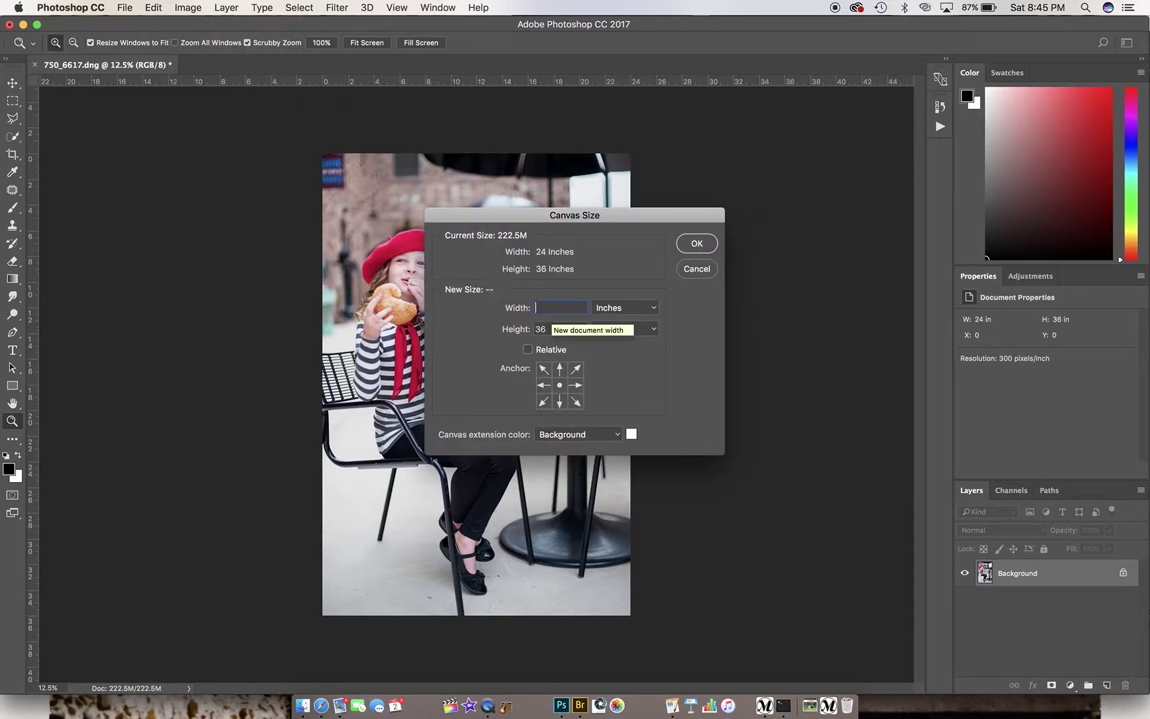
{"action": "type", "text": "22"}
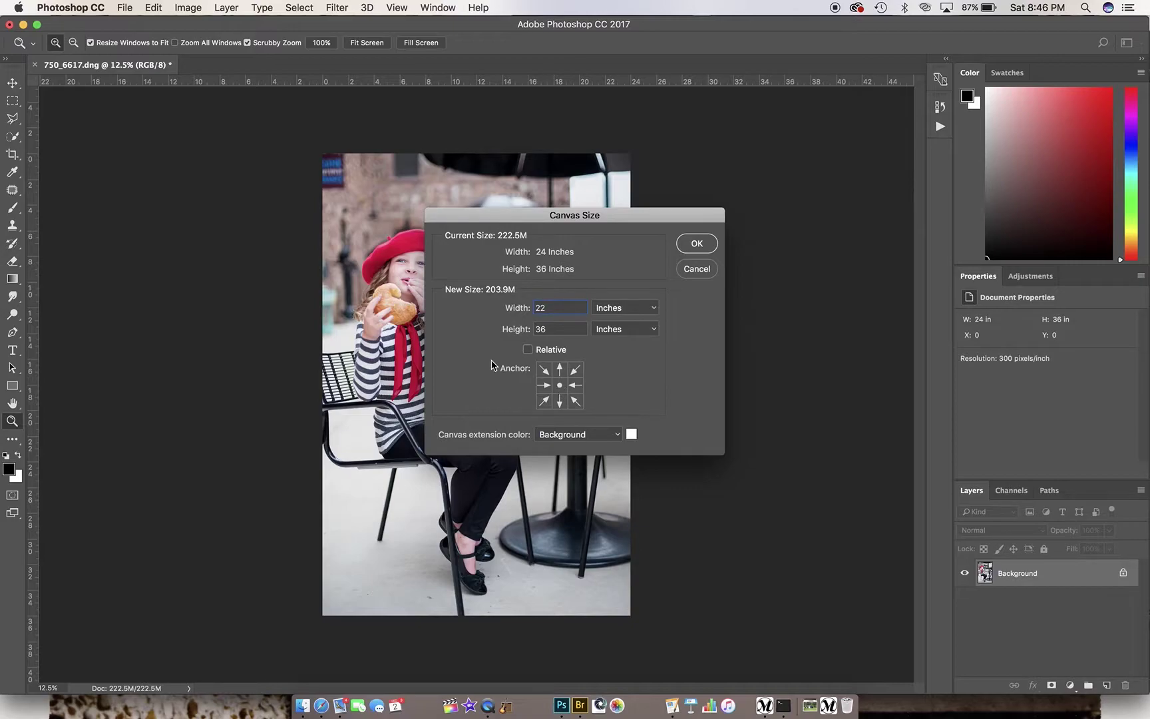
Try extending the canvas upward to 24 by 43 inches with the lower-left anchor, and undo the extension.
{"action": "left_click", "coordinate": [559, 402]}
{"action": "left_click", "coordinate": [543, 401]}
{"action": "left_click", "coordinate": [546, 327]}
{"action": "key", "text": "shift+Tab"}
{"action": "type", "text": "24"}
{"action": "key", "text": "Tab"}
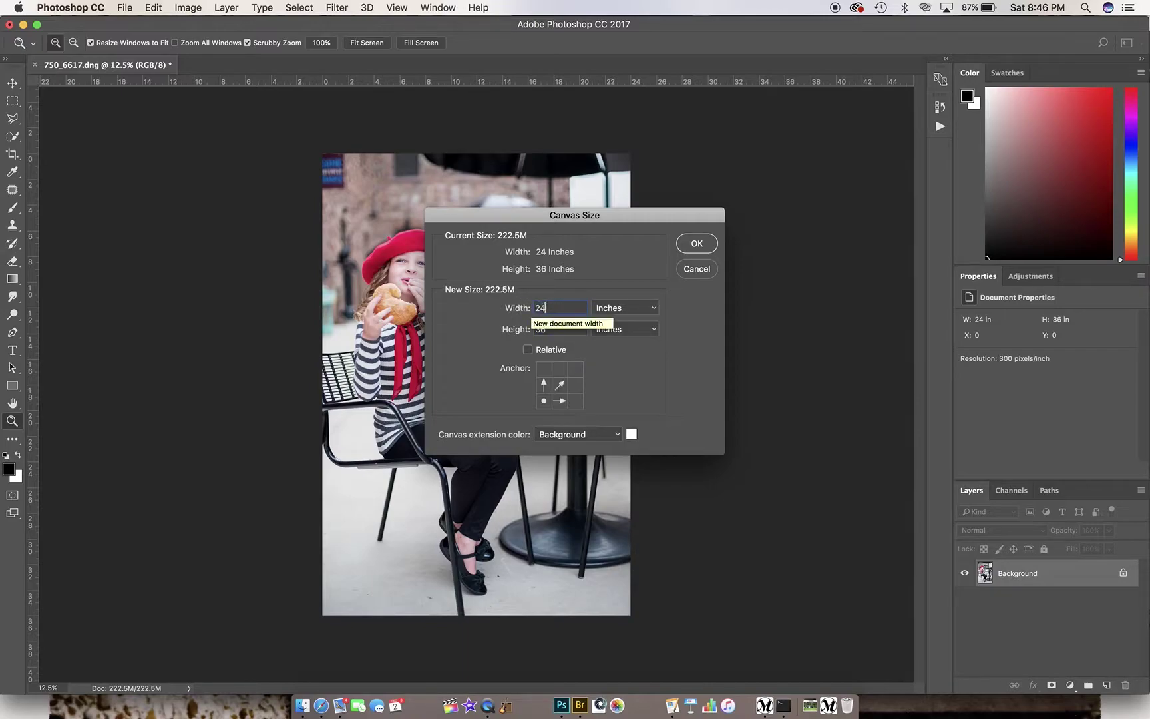
{"action": "left_click", "coordinate": [532, 329]}
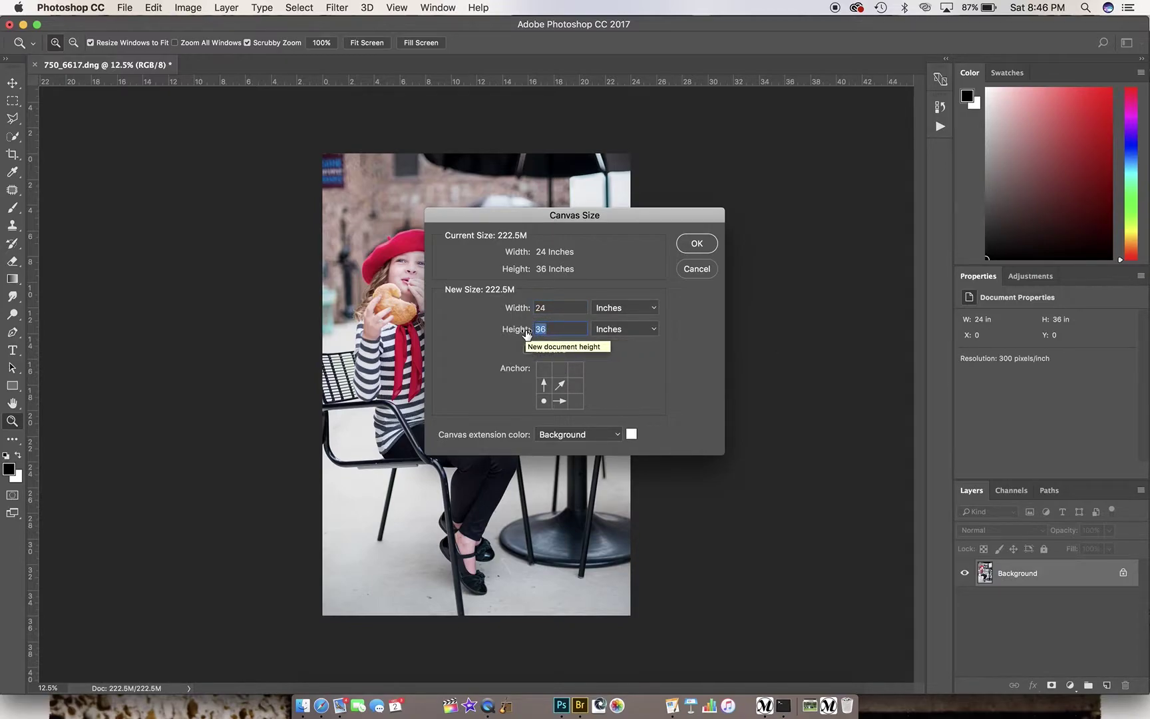
{"action": "type", "text": "43"}
{"action": "left_click", "coordinate": [696, 246]}
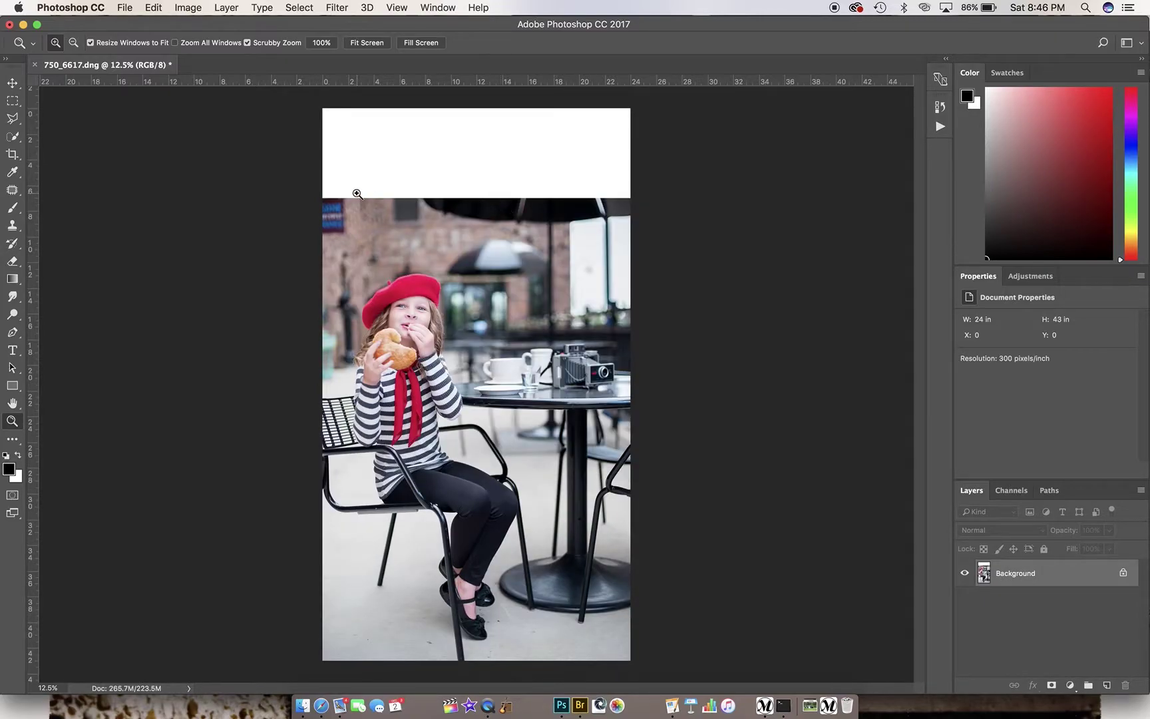
{"action": "key", "text": "super+z"}
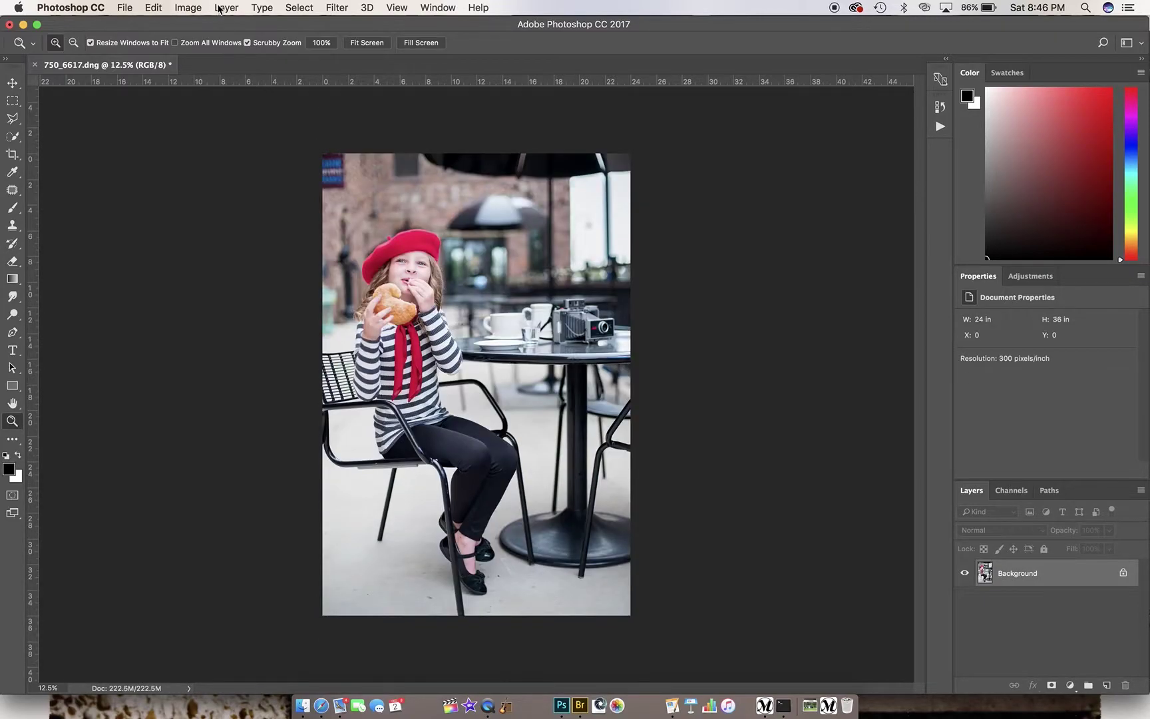
Reduce the canvas height to 34 inches with the lower-left anchor, accepting the clipping of the photo's upper edge.
{"action": "left_click", "coordinate": [188, 7]}
{"action": "left_click", "coordinate": [199, 126]}
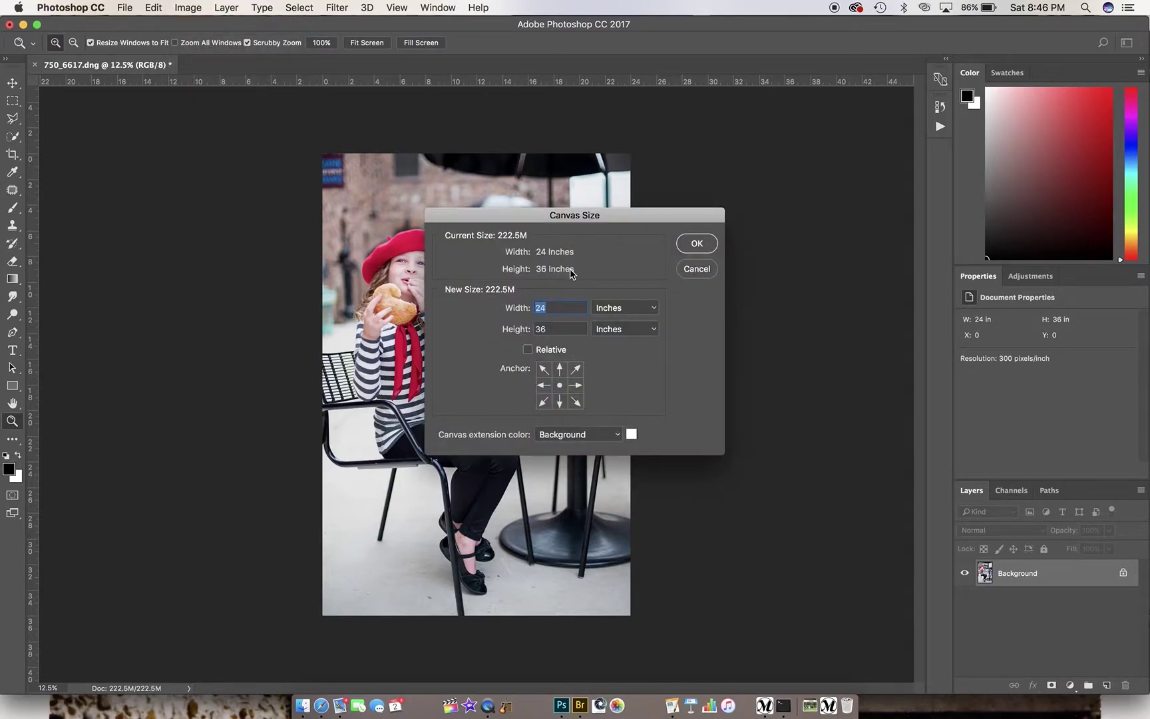
{"action": "double_click", "coordinate": [540, 329]}
{"action": "left_click", "coordinate": [544, 401]}
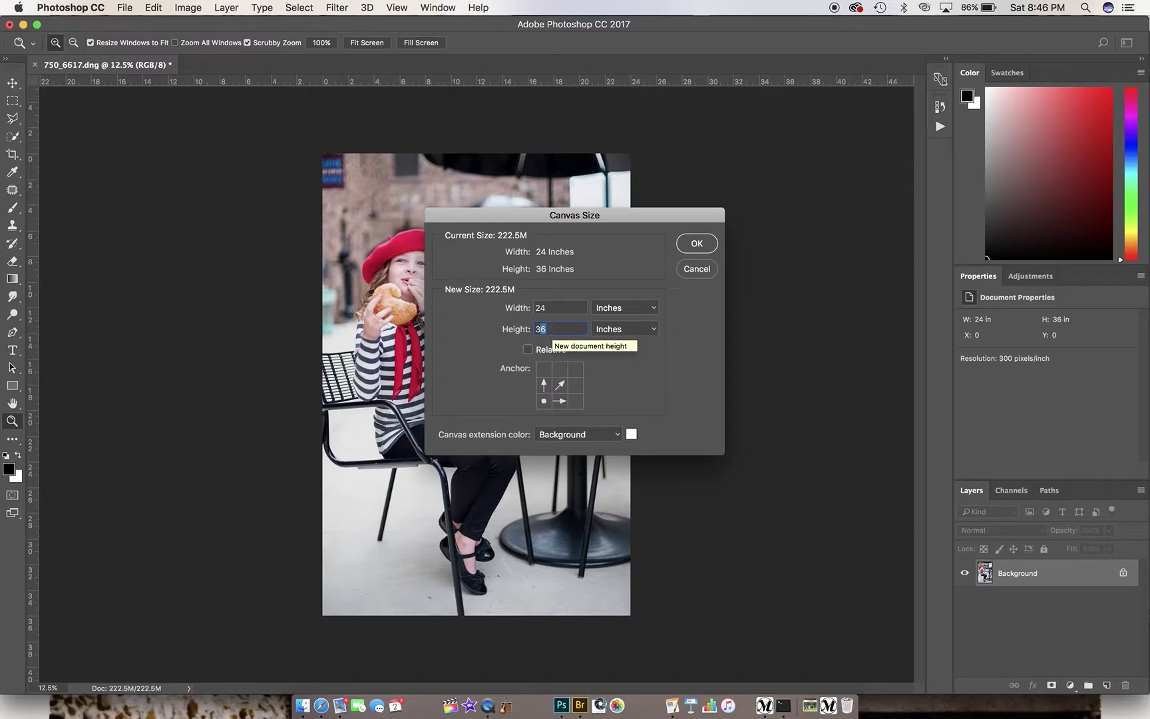
{"action": "type", "text": "34"}
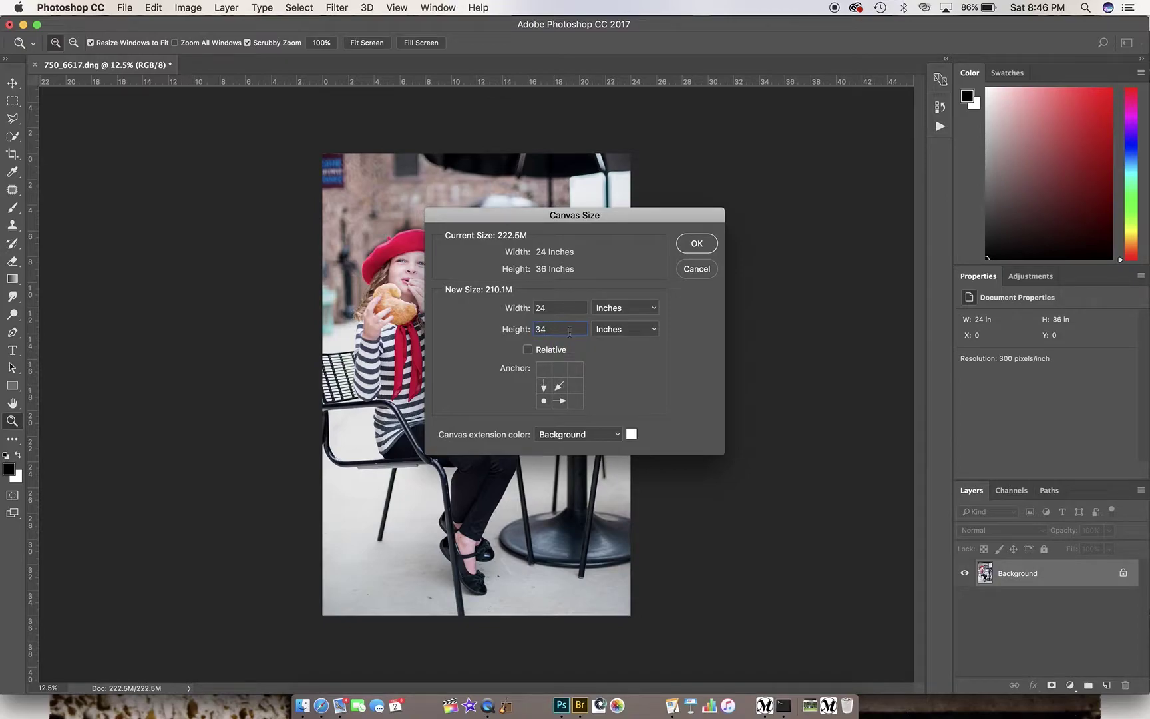
{"action": "left_click", "coordinate": [700, 252]}
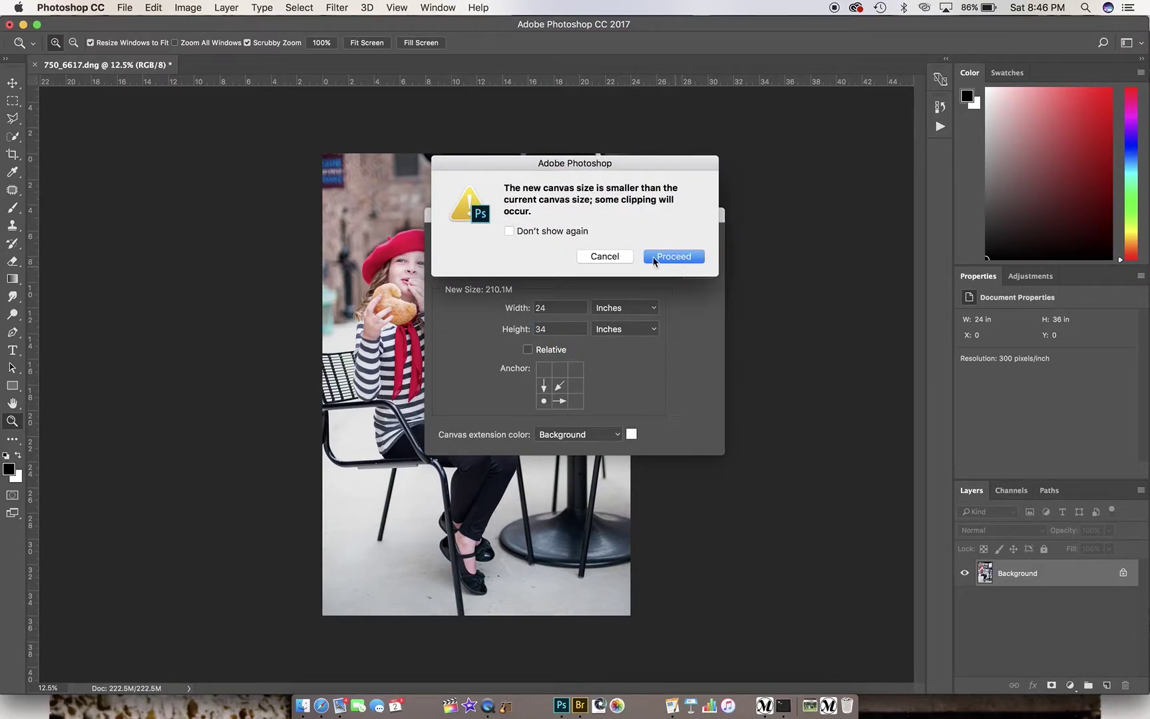
{"action": "left_click", "coordinate": [665, 256]}
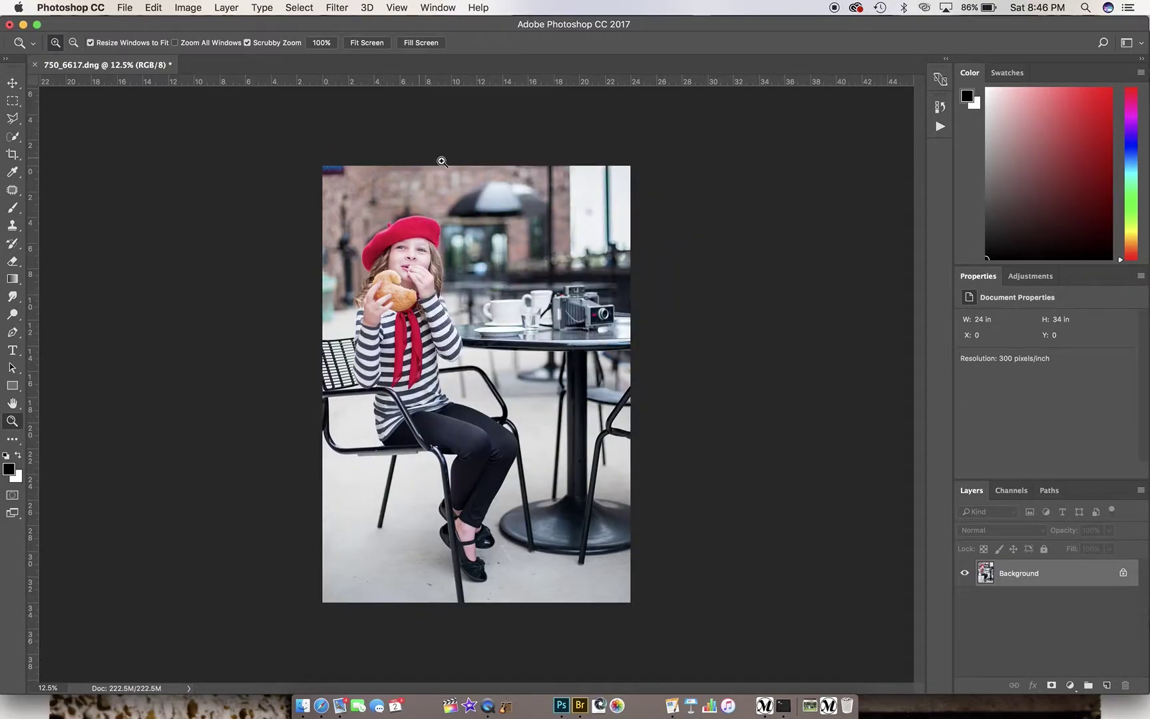